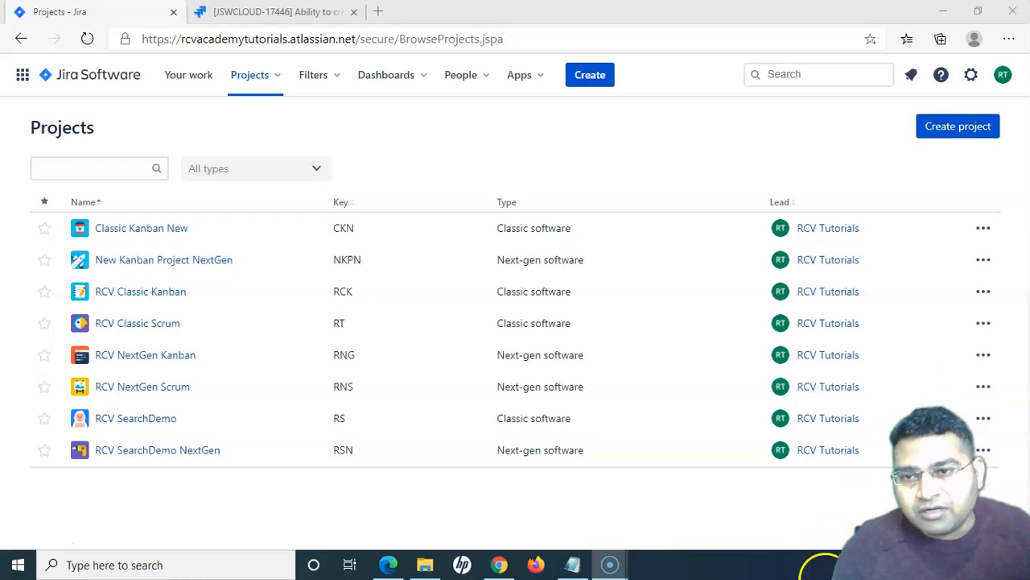
Open the RCV Classic Scrum project, look at its backlog and return to the active sprint board
{"action": "left_click", "coordinate": [167, 326]}
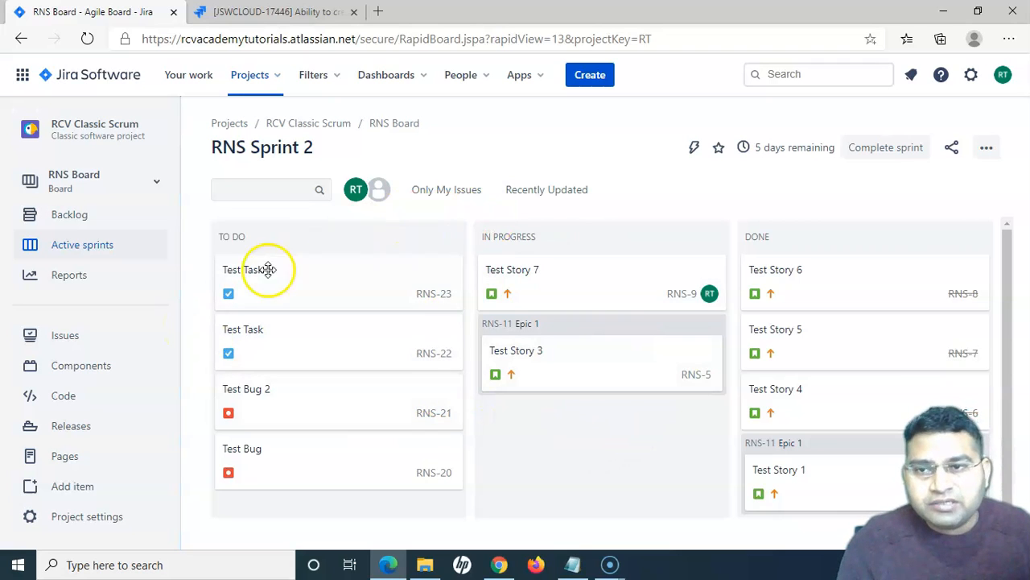
{"action": "left_click", "coordinate": [77, 219]}
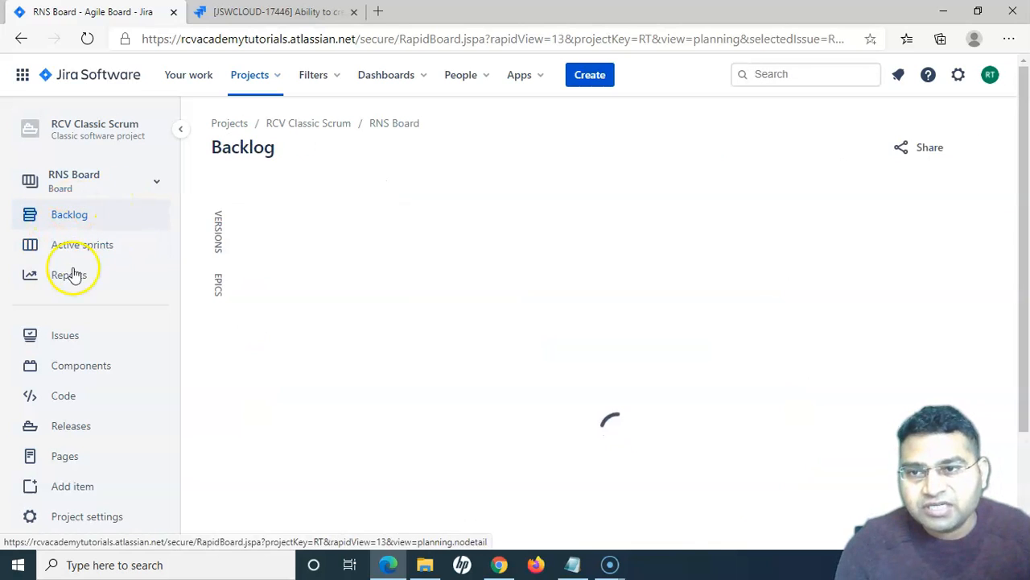
{"action": "left_click", "coordinate": [83, 248]}
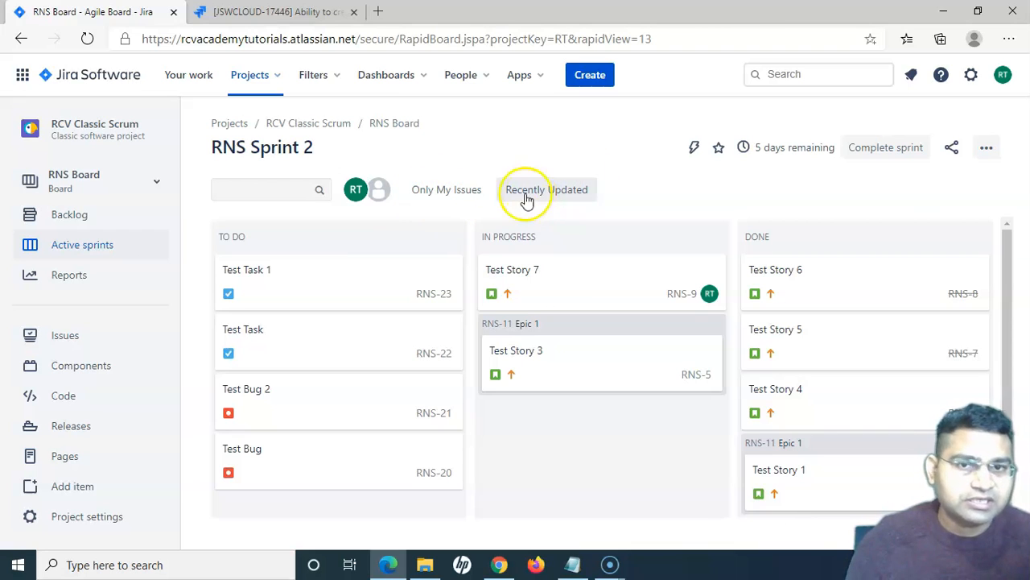
Filter the sprint board by Only My Issues and Recently Updated, and clear both filters again
{"action": "left_click", "coordinate": [456, 193]}
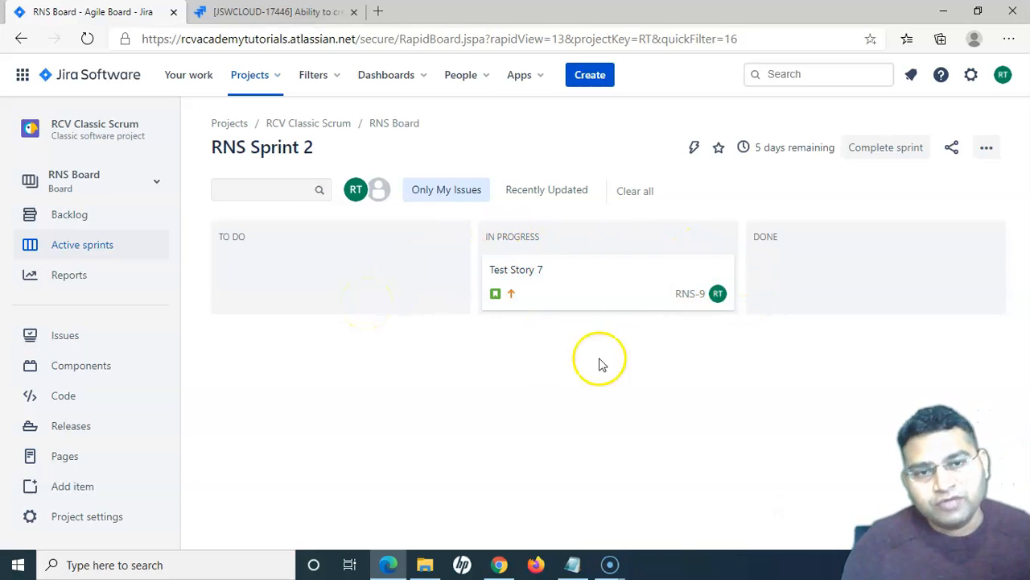
{"action": "left_click", "coordinate": [533, 198]}
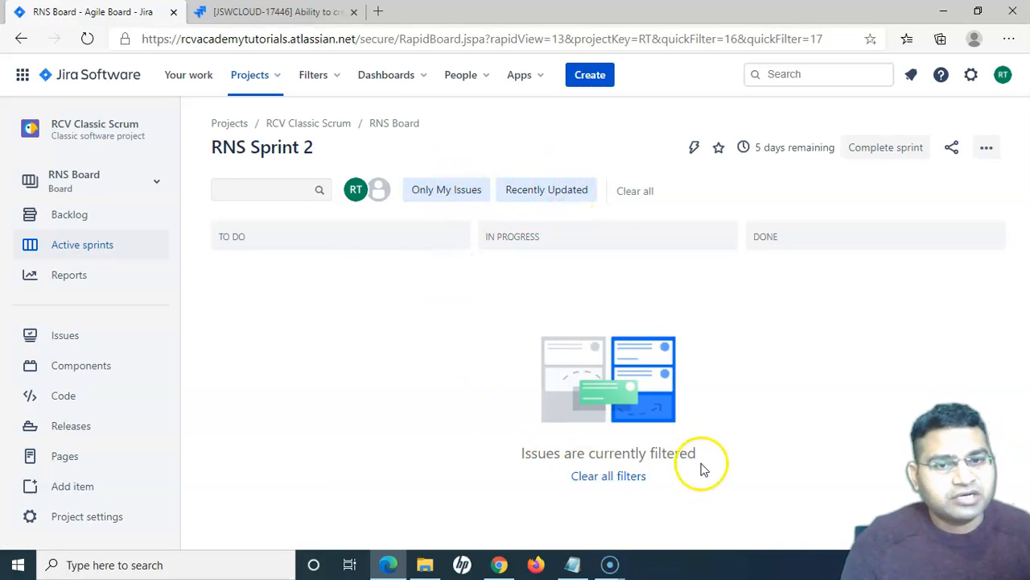
{"action": "left_click", "coordinate": [629, 198]}
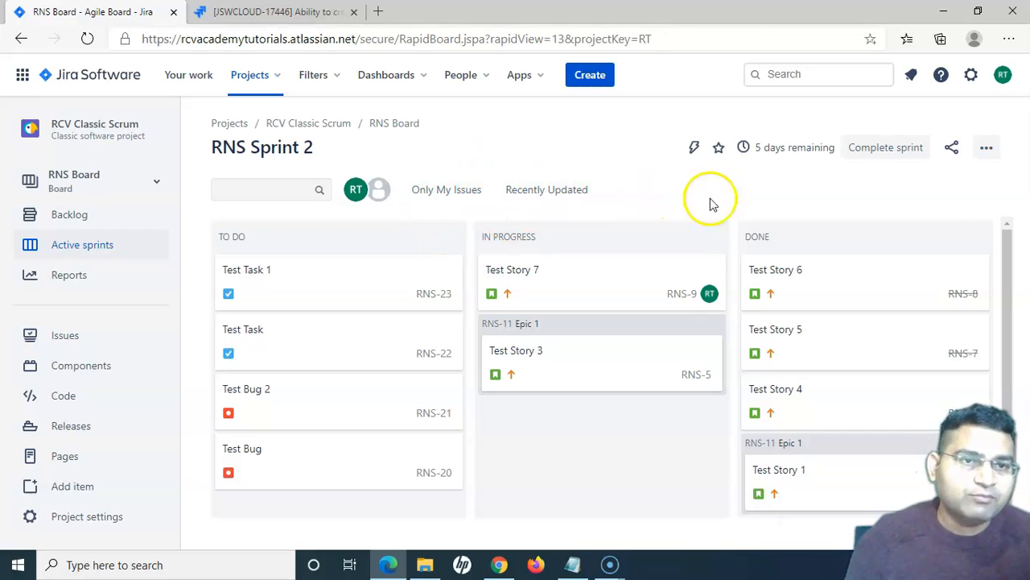
Open the Quick Filters settings of the RNS Board
{"action": "left_click", "coordinate": [988, 153]}
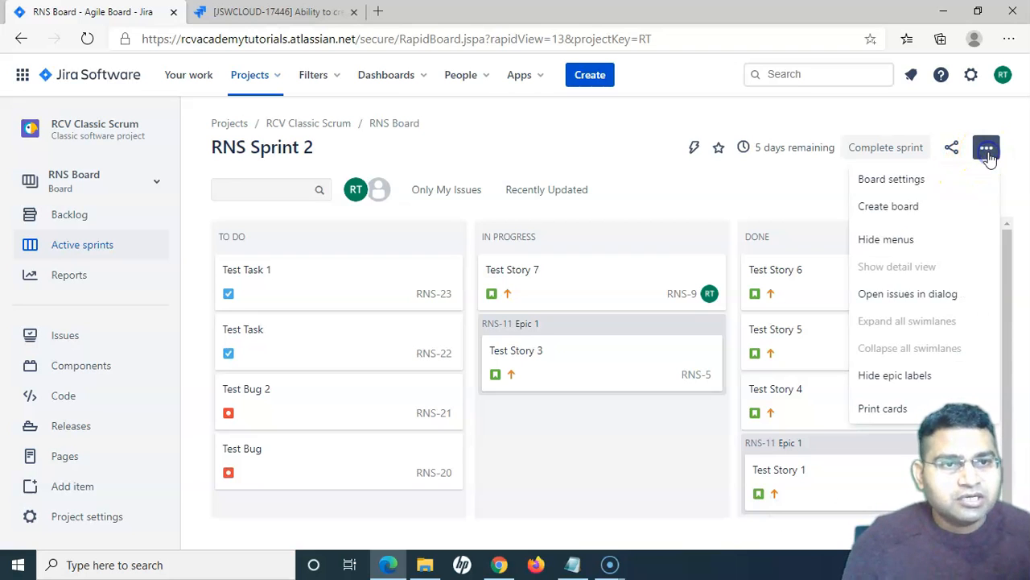
{"action": "left_click", "coordinate": [905, 188]}
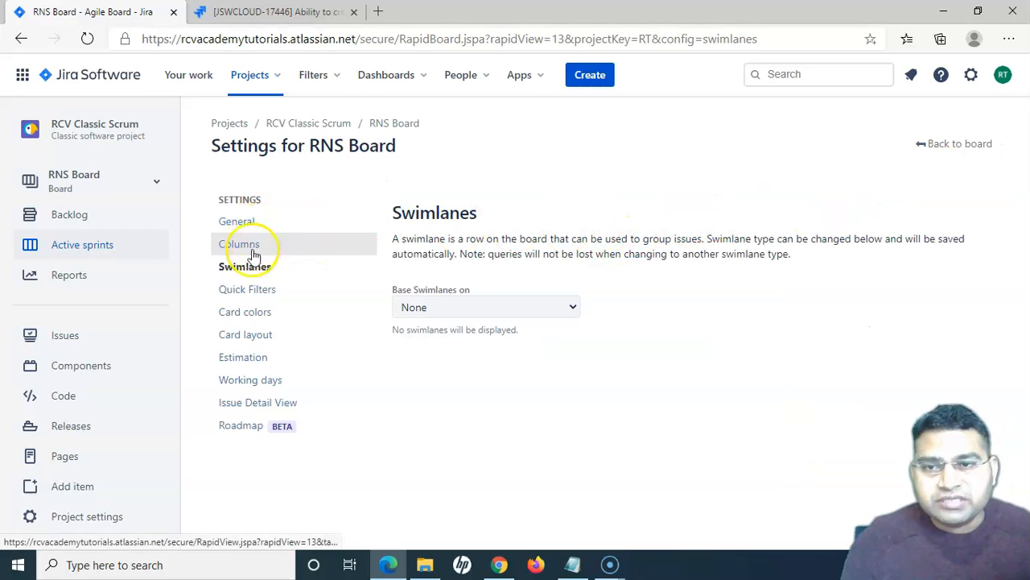
{"action": "left_click", "coordinate": [254, 295]}
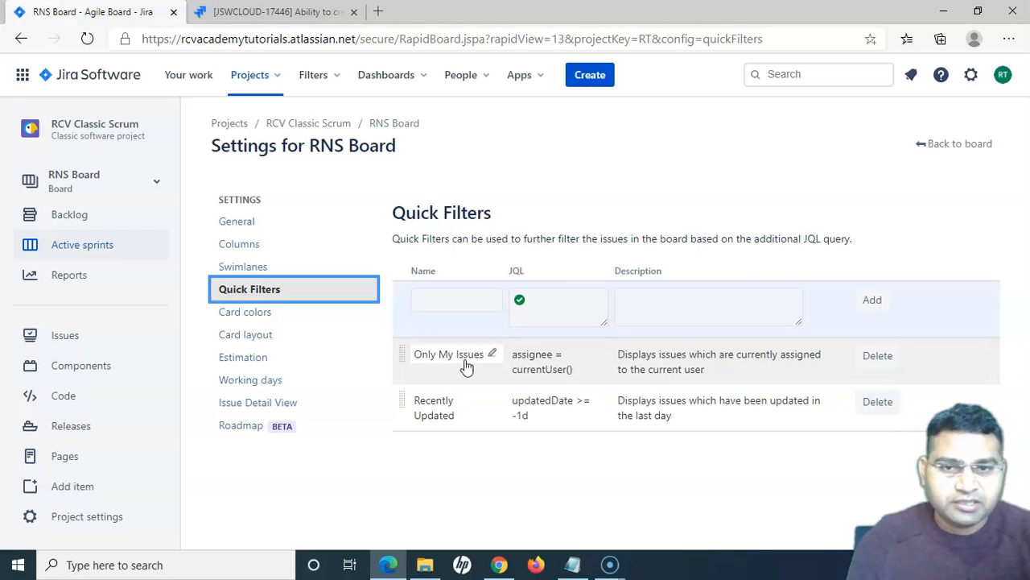
Name a new quick filter "All Defects" and set its JQL query to issuetype=Bug
{"action": "left_click", "coordinate": [446, 300]}
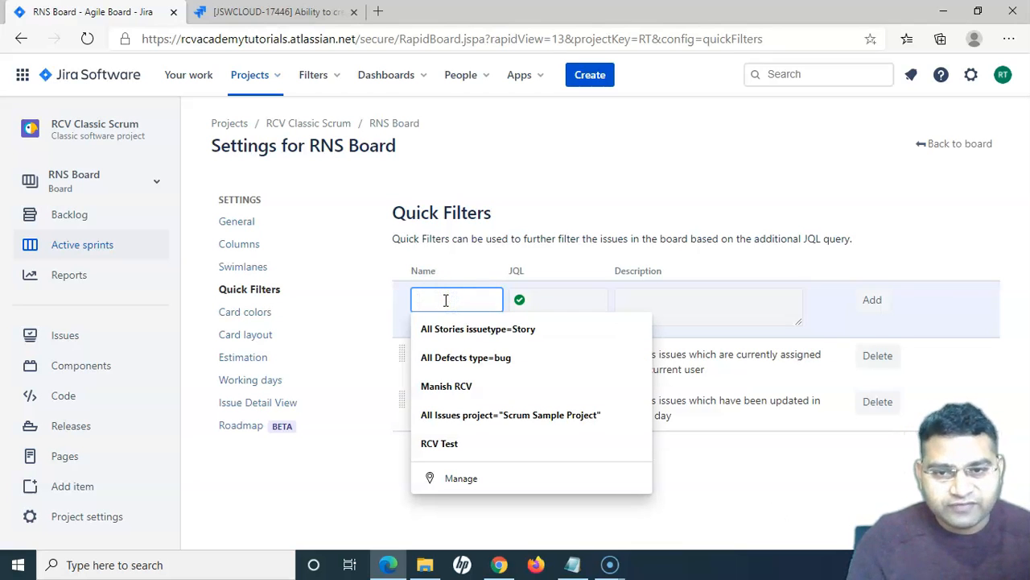
{"action": "type", "text": "All"}
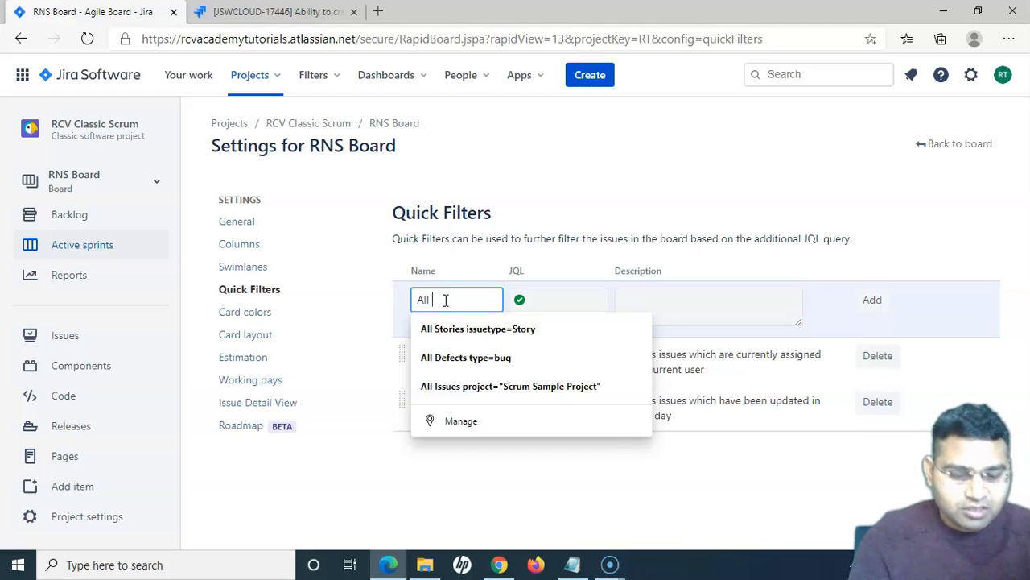
{"action": "type", "text": " Defects"}
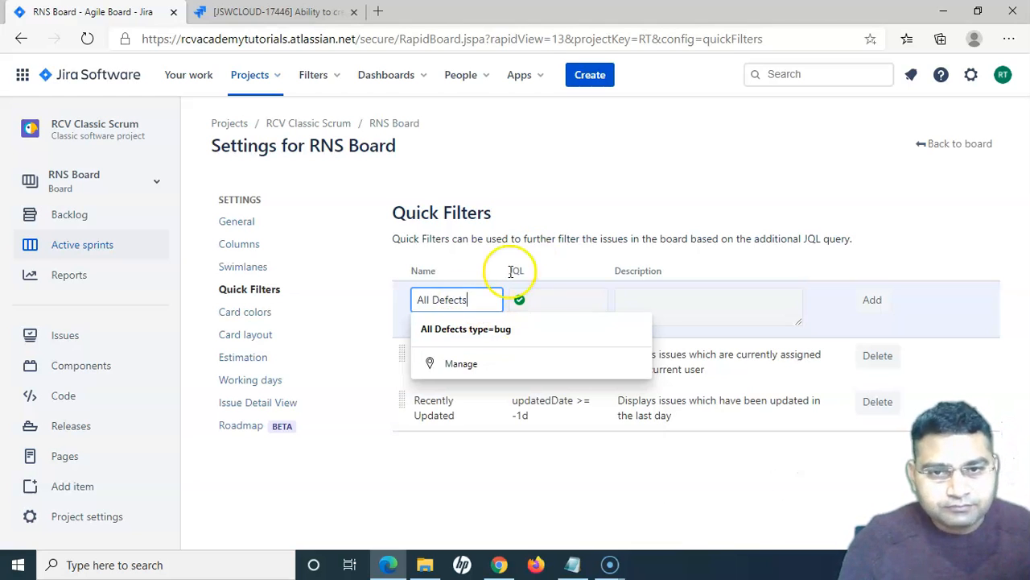
{"action": "left_click", "coordinate": [554, 301]}
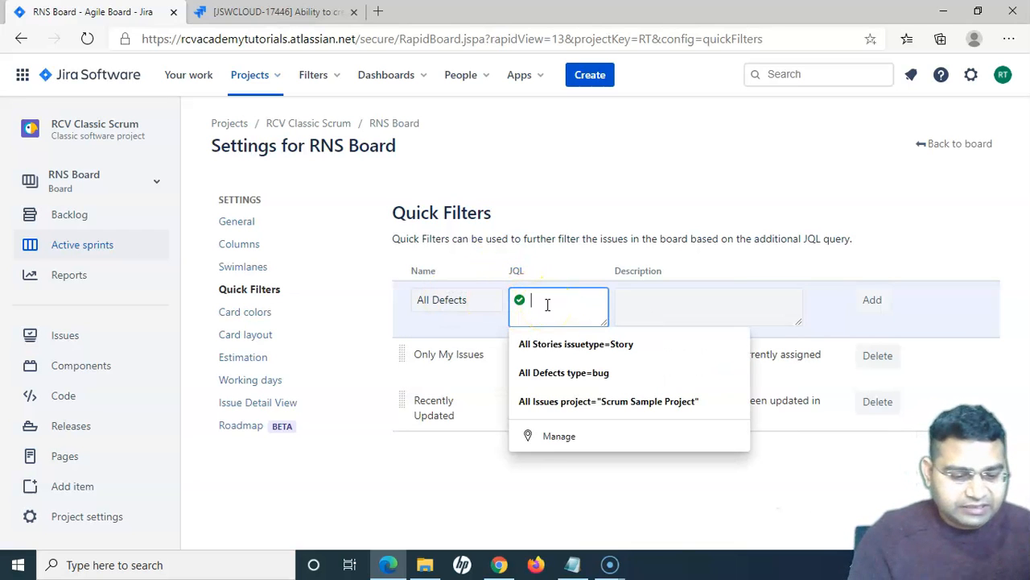
{"action": "type", "text": "issue"}
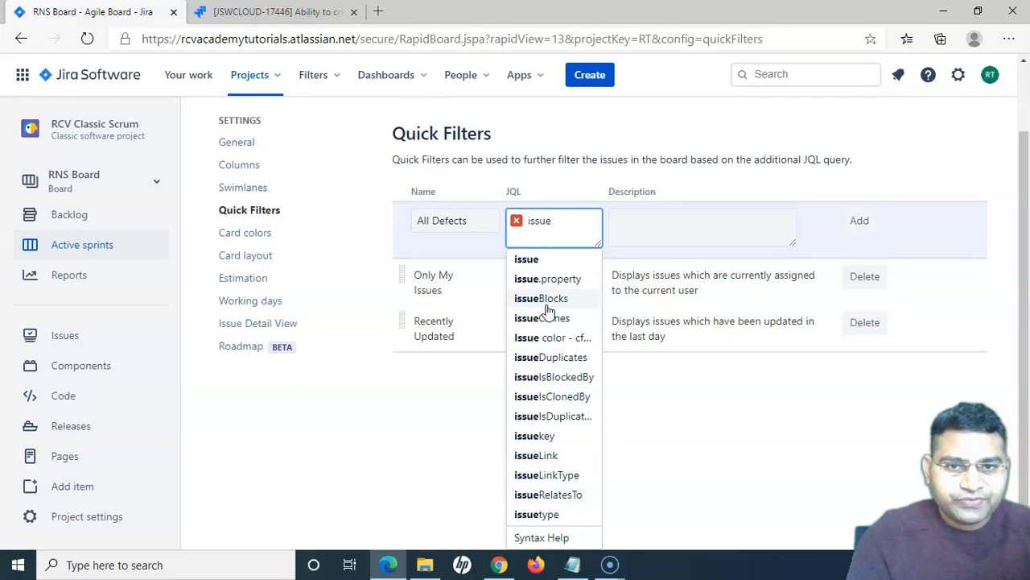
{"action": "type", "text": "ty"}
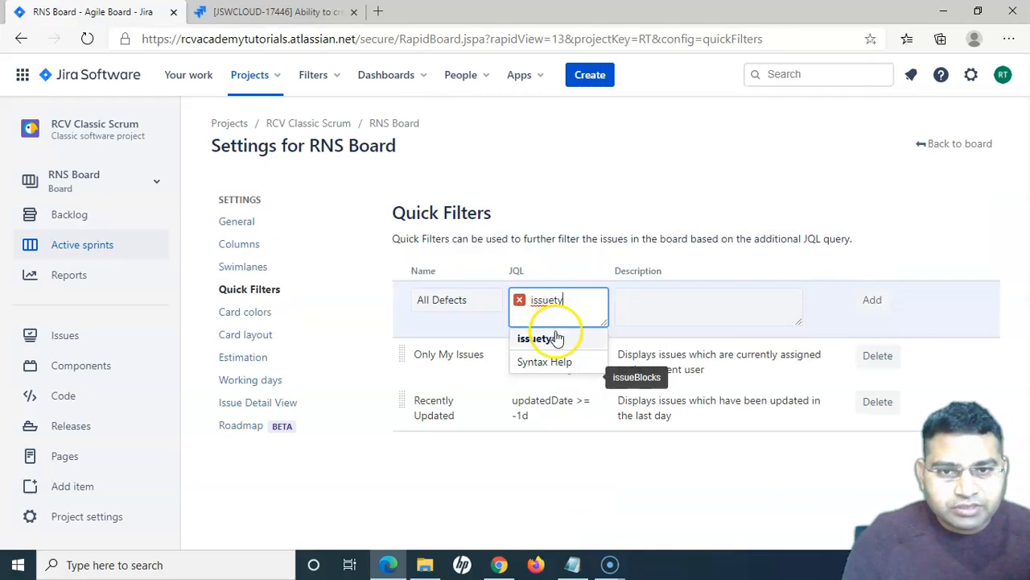
{"action": "left_click", "coordinate": [556, 339]}
{"action": "type", "text": "="}
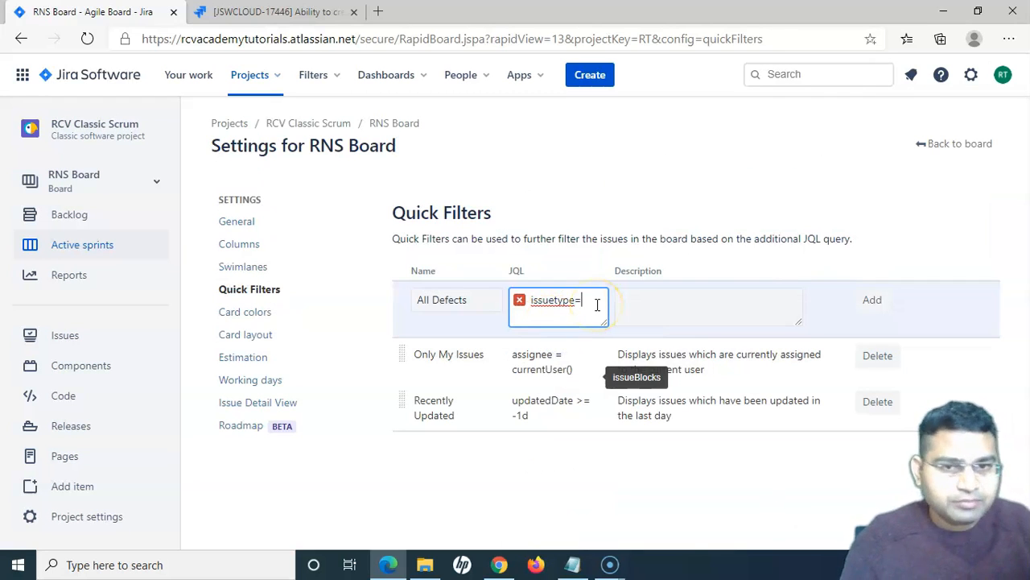
{"action": "type", "text": "B"}
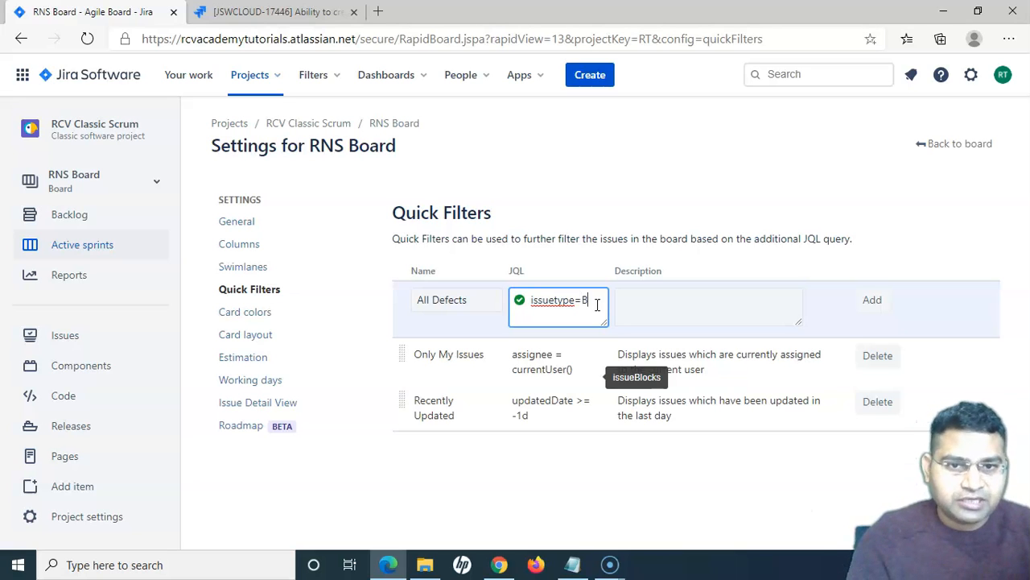
{"action": "type", "text": "u"}
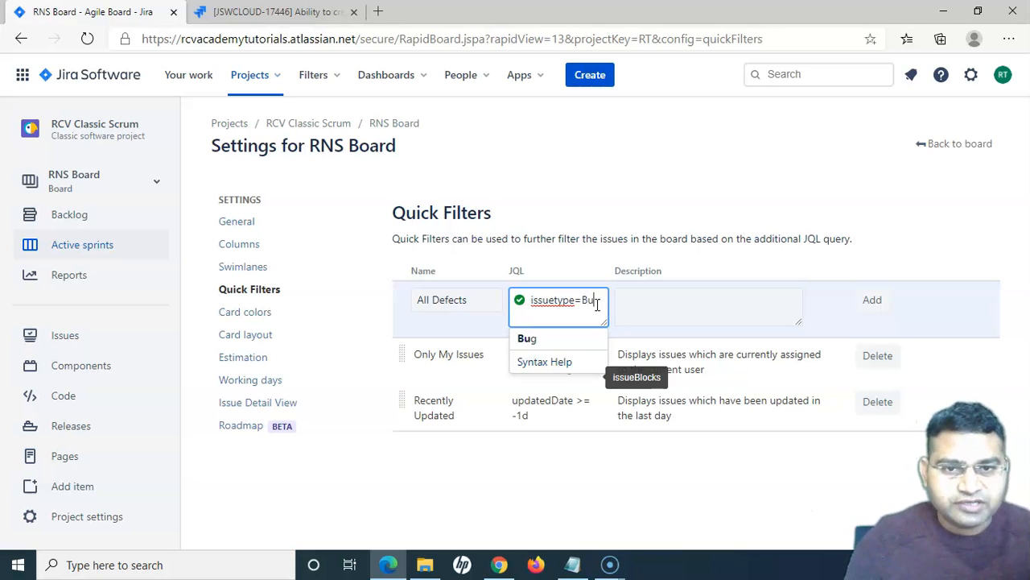
{"action": "left_click", "coordinate": [537, 340]}
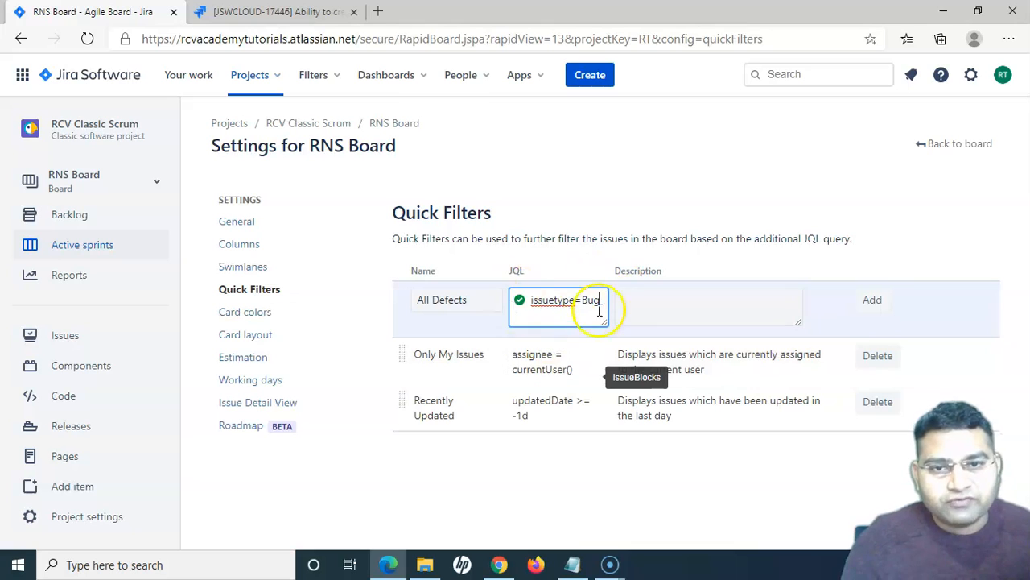
Describe the All Defects filter as "All Bugs" and add it to the board's quick filters
{"action": "left_click", "coordinate": [655, 300]}
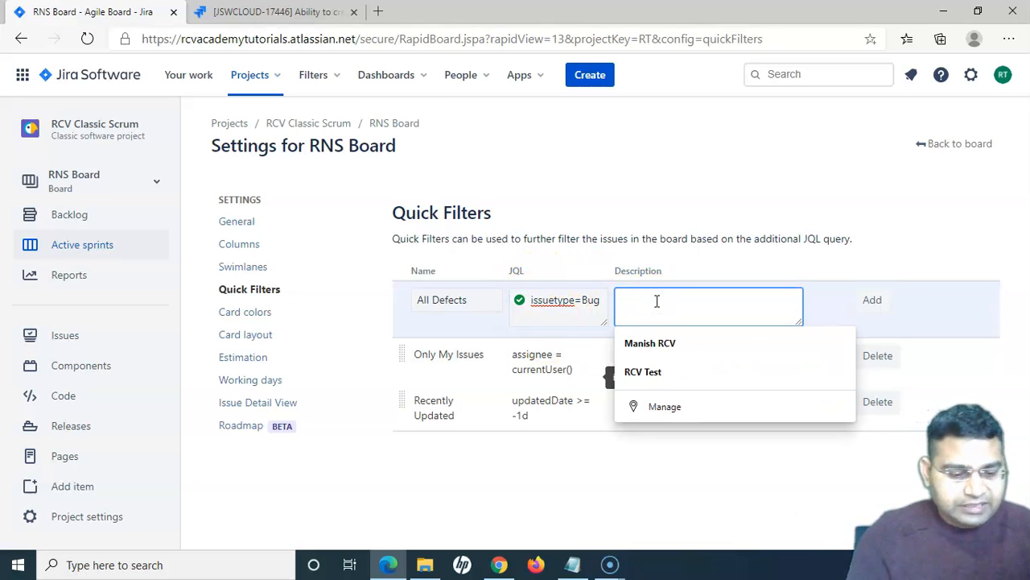
{"action": "type", "text": "All Bugs"}
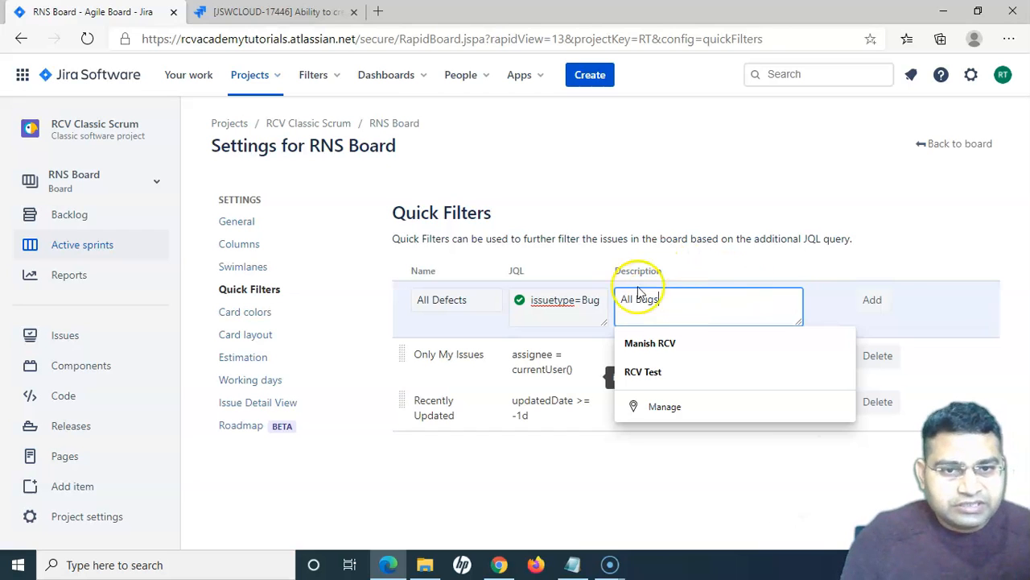
{"action": "left_click", "coordinate": [706, 299]}
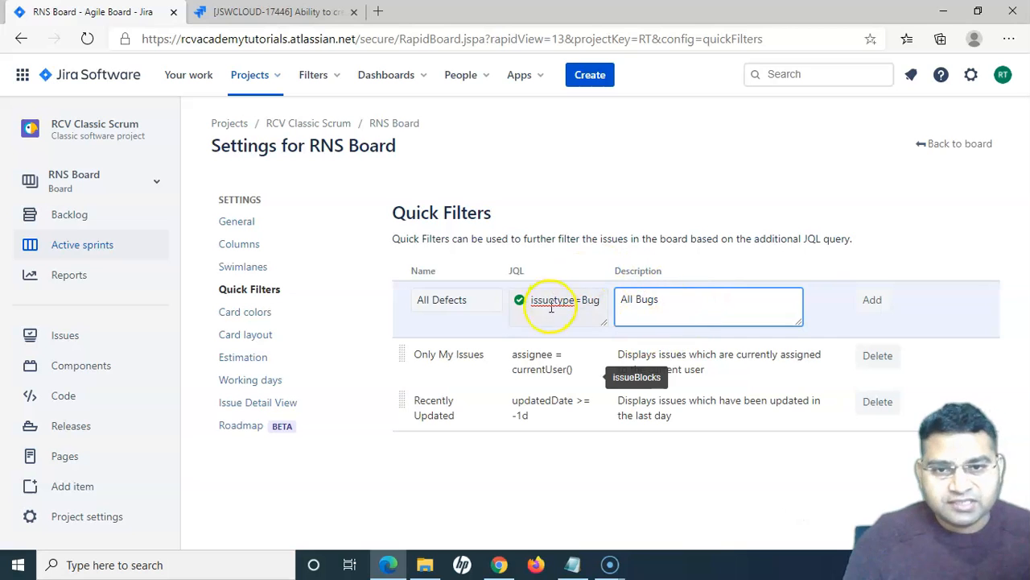
{"action": "left_click", "coordinate": [870, 306]}
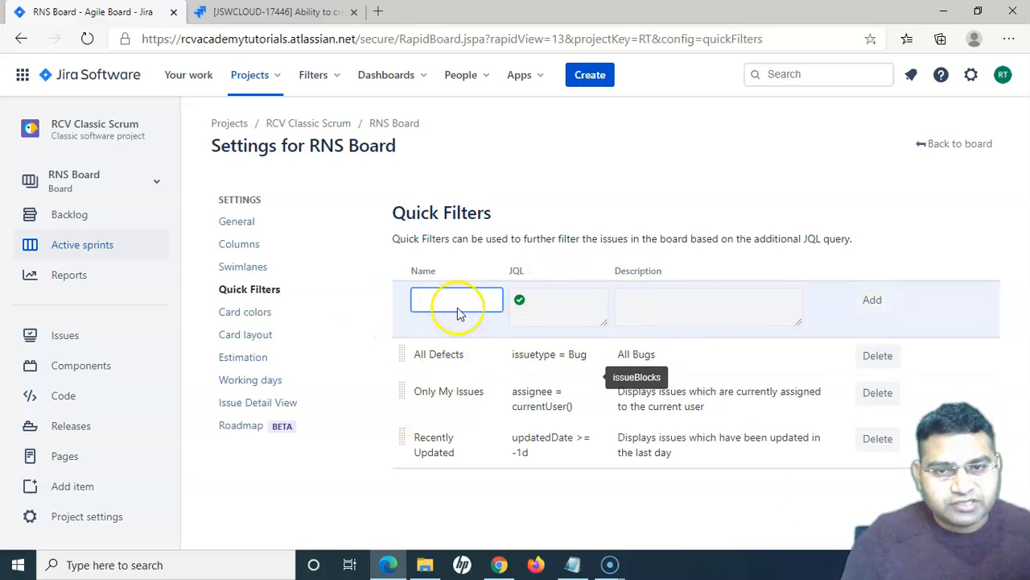
Name another quick filter "Updated in last 48h" and set its JQL query to updatedDate >= -2d
{"action": "key", "text": "alt+Tab"}
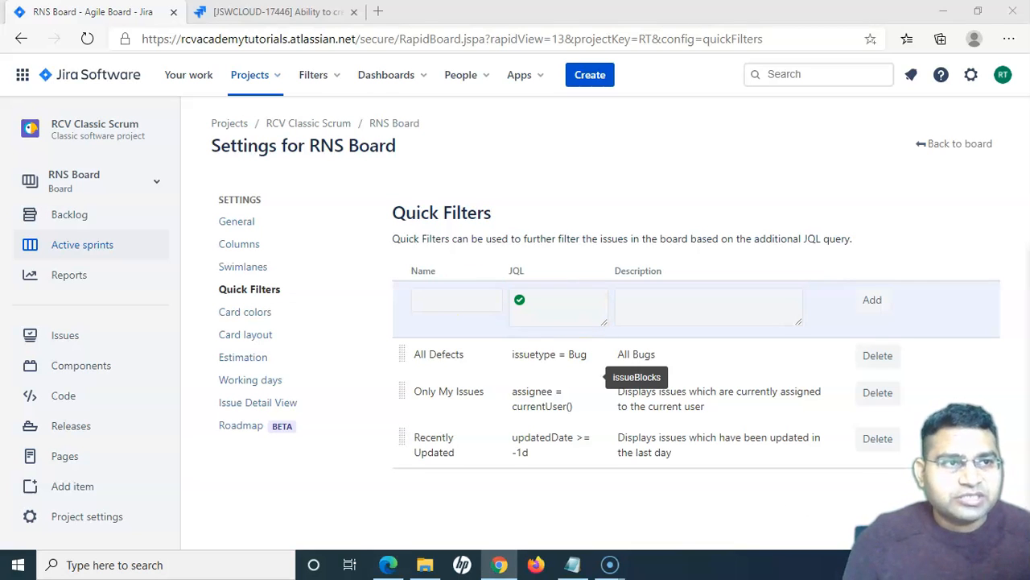
{"action": "left_click", "coordinate": [466, 299]}
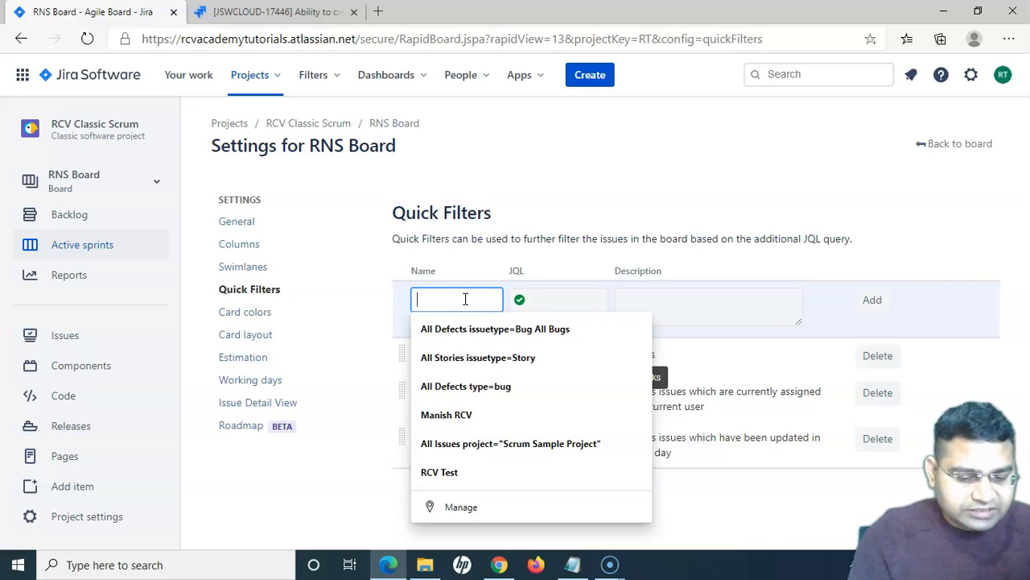
{"action": "type", "text": "Update"}
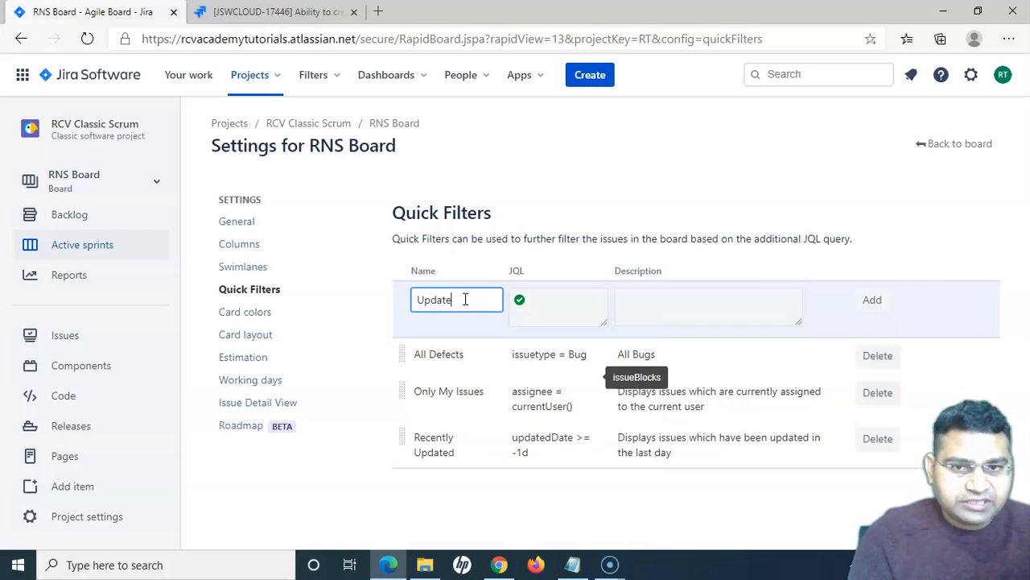
{"action": "type", "text": "d in las"}
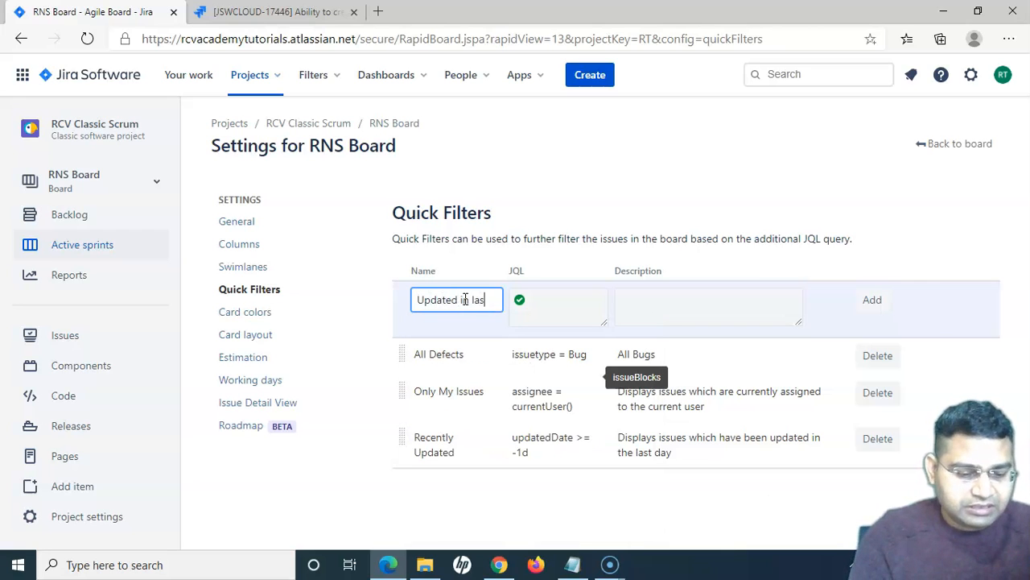
{"action": "type", "text": "t 48h"}
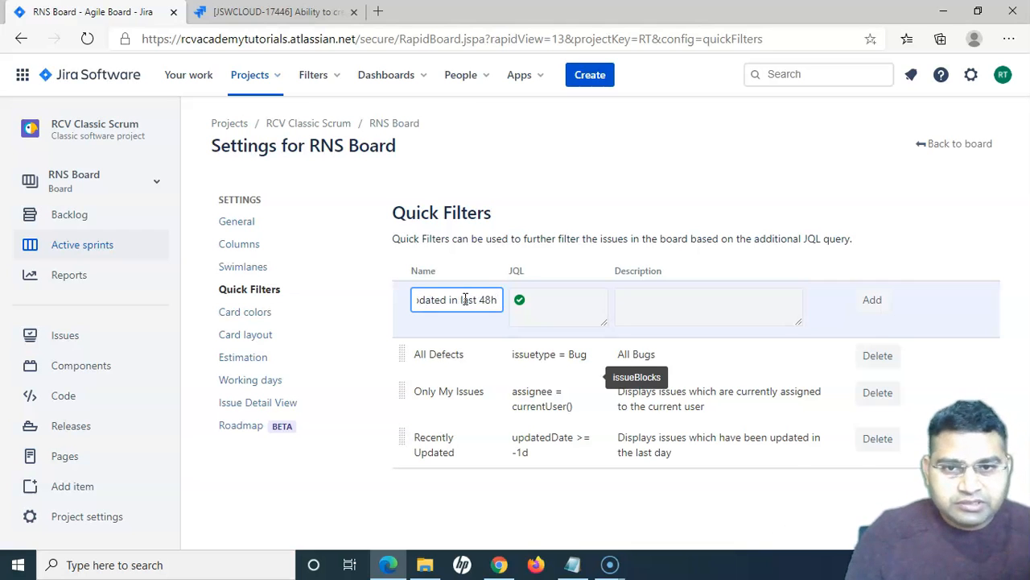
{"action": "left_click", "coordinate": [546, 305]}
{"action": "type", "text": "update"}
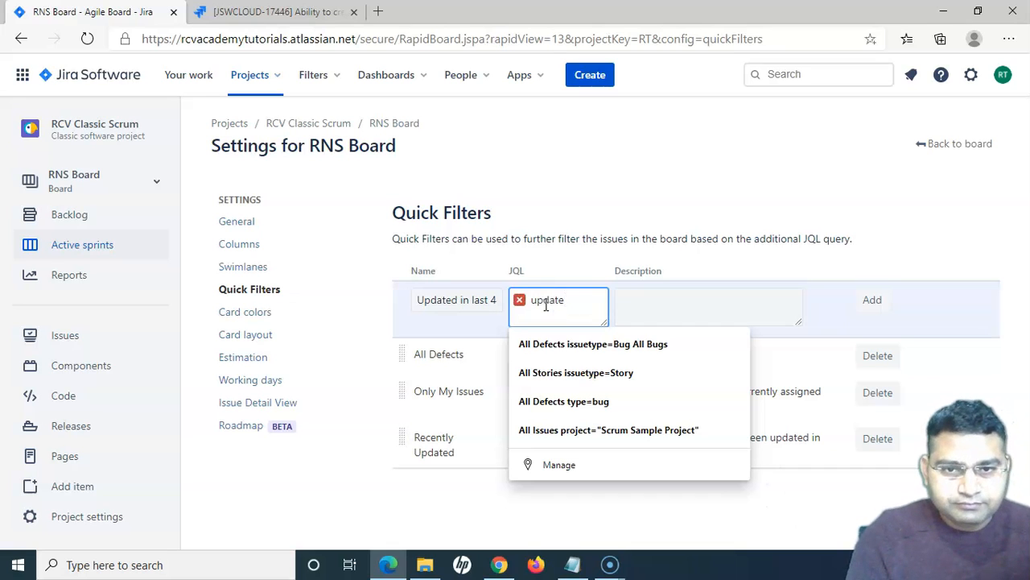
{"action": "type", "text": "dDate"}
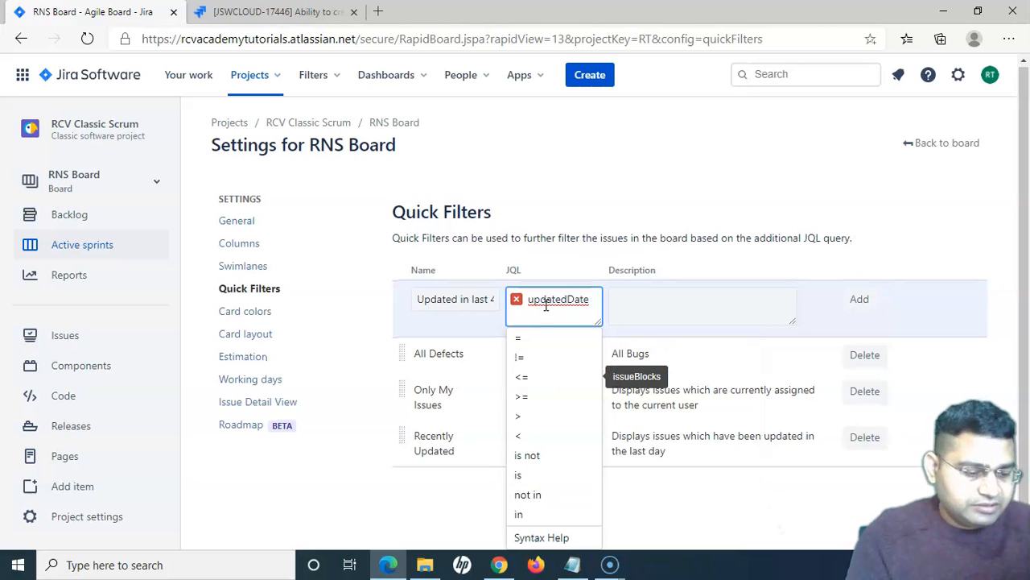
{"action": "type", "text": " >="}
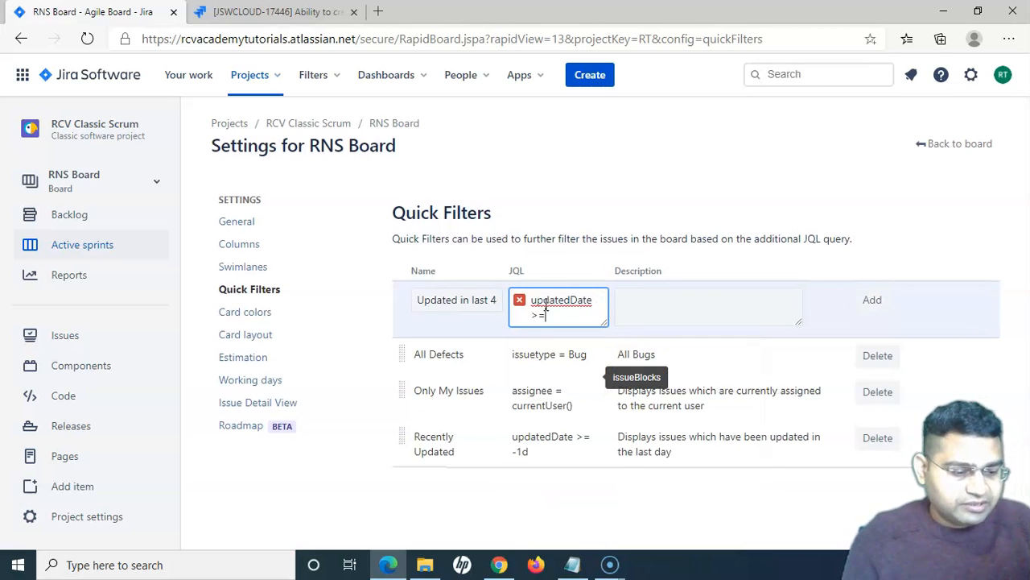
{"action": "type", "text": " -2d"}
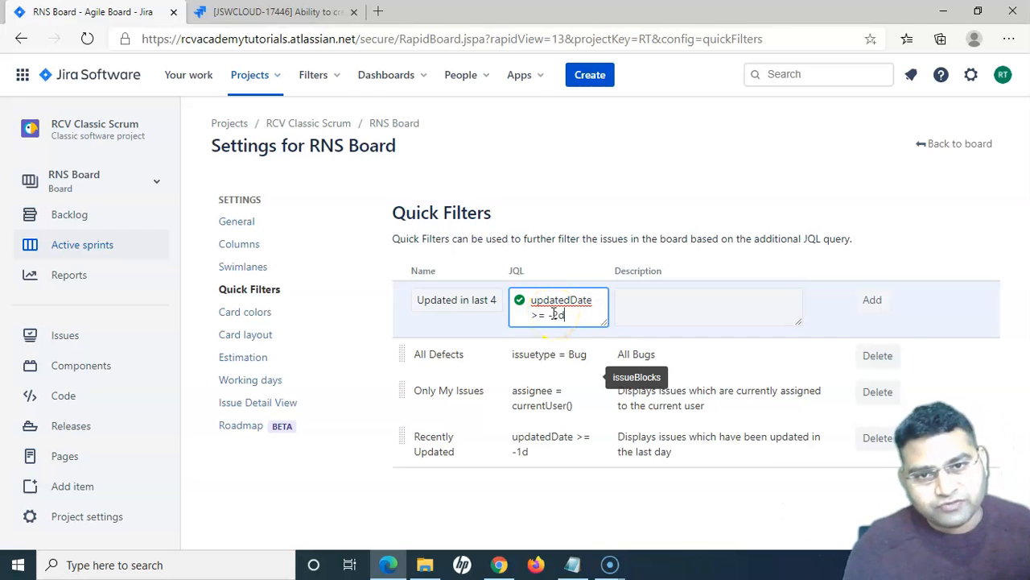
Describe the Updated in last 48h filter as "Issues updated in last 48 hours" and add it to the board's quick filters
{"action": "left_click", "coordinate": [667, 312]}
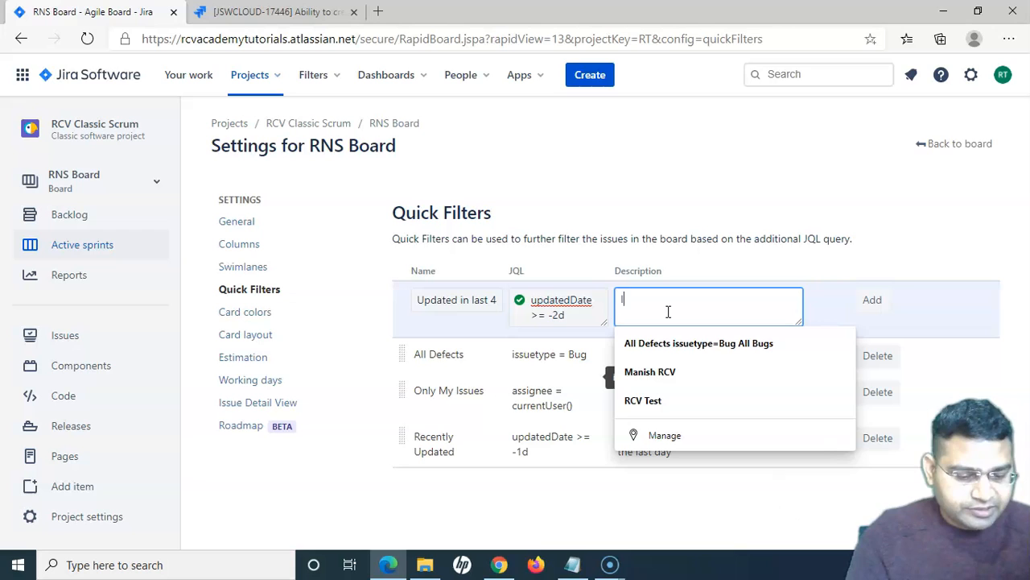
{"action": "type", "text": "Issues updated in last 48 ho"}
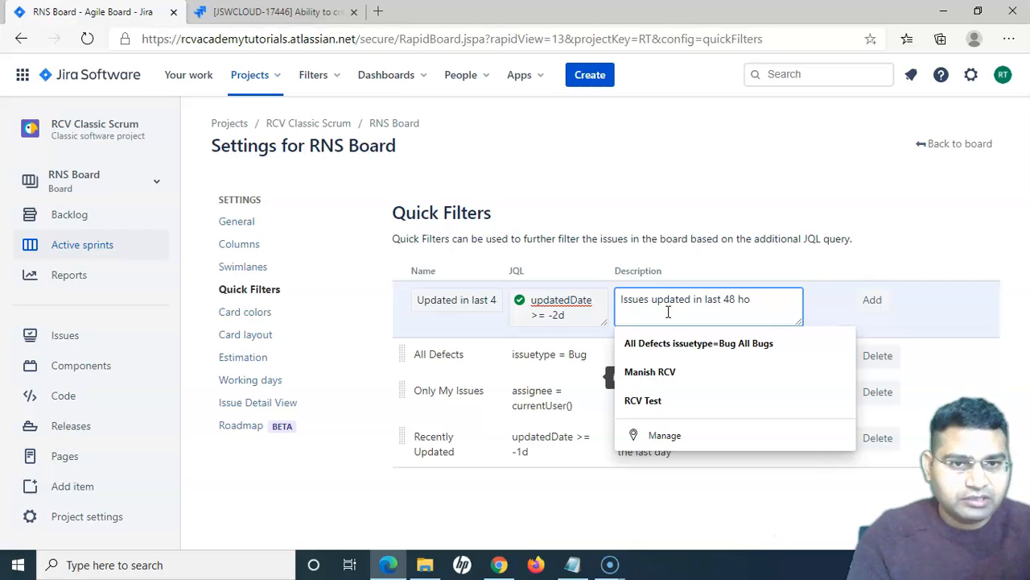
{"action": "type", "text": "urs"}
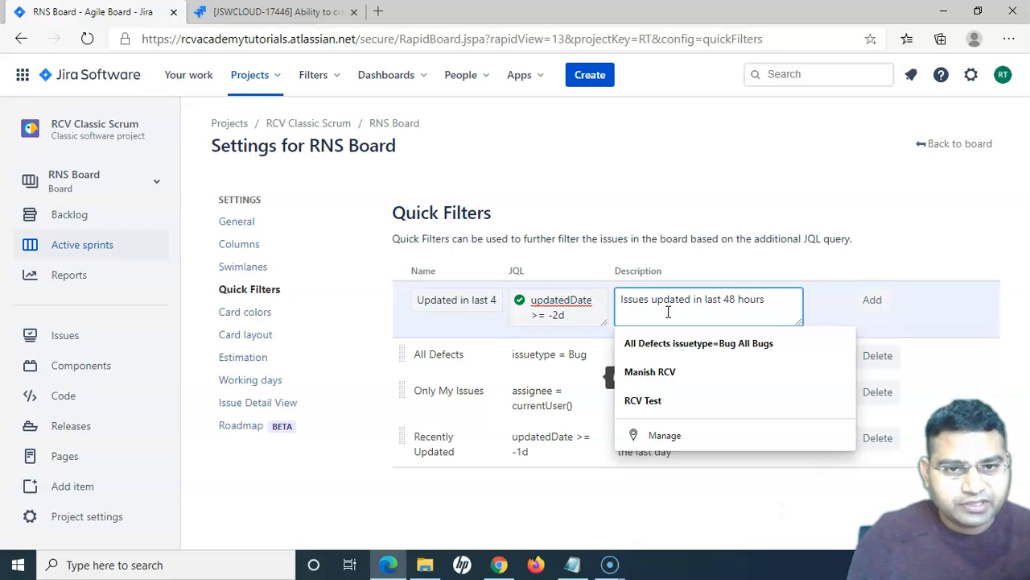
{"action": "left_click", "coordinate": [870, 299]}
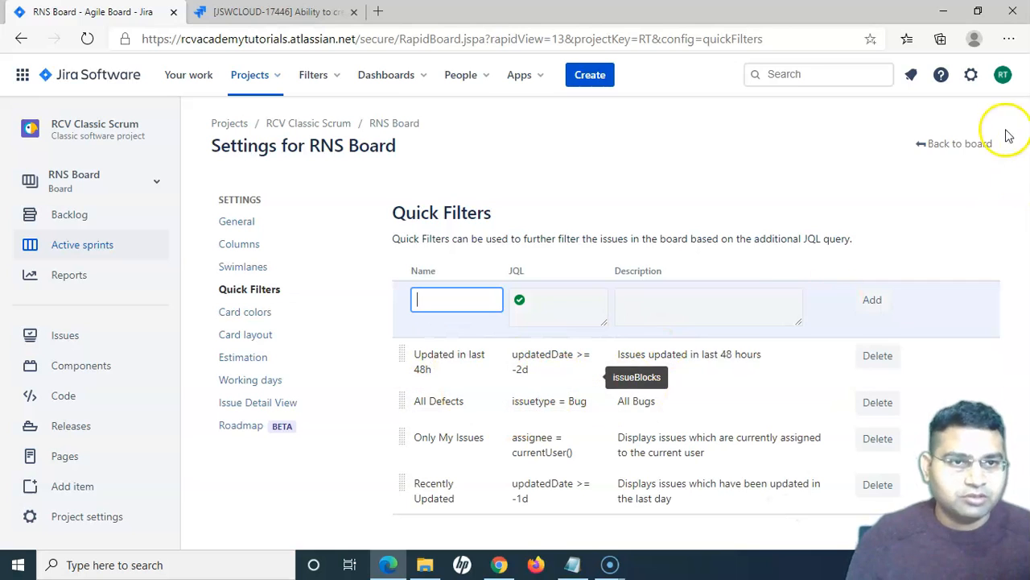
Return to the RNS Board and try the All Defects and Updated in last 48h quick filters one at a time
{"action": "left_click", "coordinate": [942, 143]}
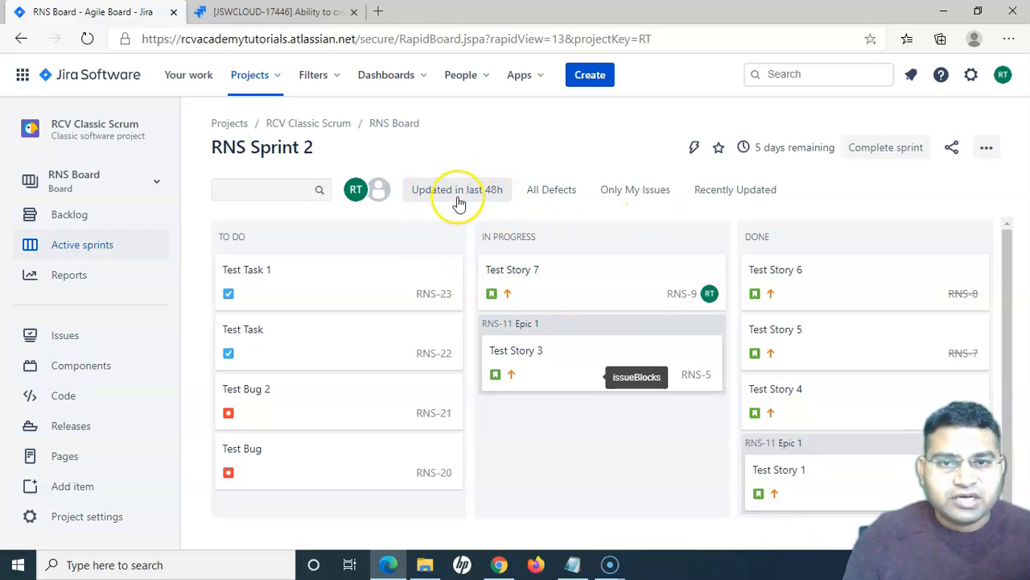
{"action": "left_click", "coordinate": [546, 196]}
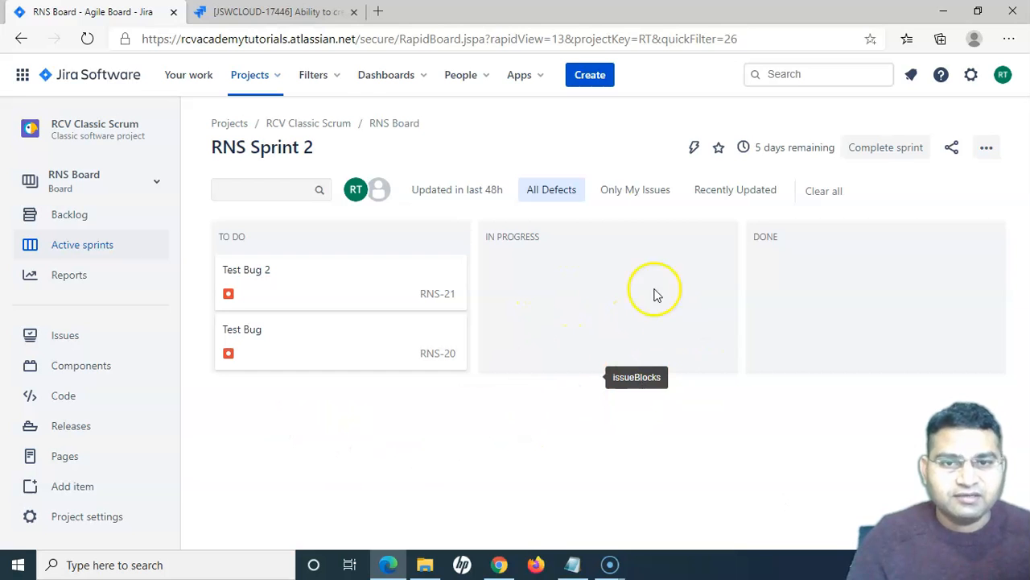
{"action": "left_click", "coordinate": [549, 197]}
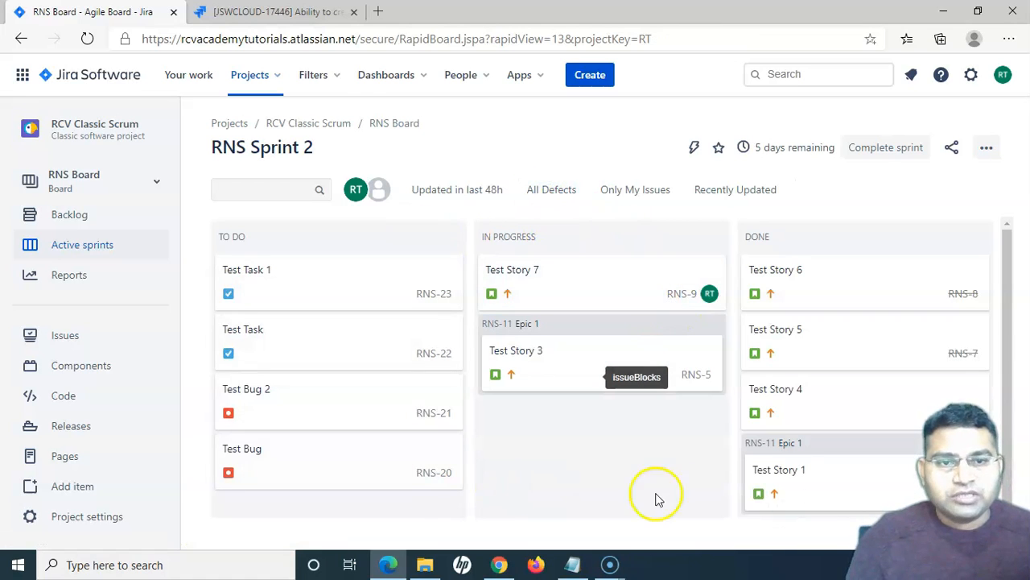
{"action": "left_click", "coordinate": [455, 195]}
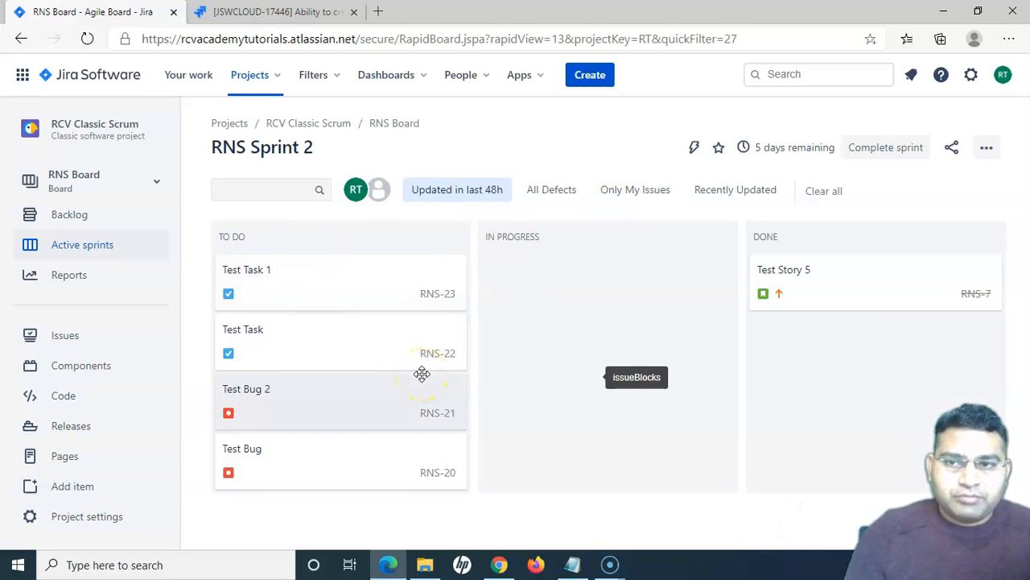
Examine the quick filters on the RCV Classic Kanban project's board and in its board settings
{"action": "left_click", "coordinate": [94, 76]}
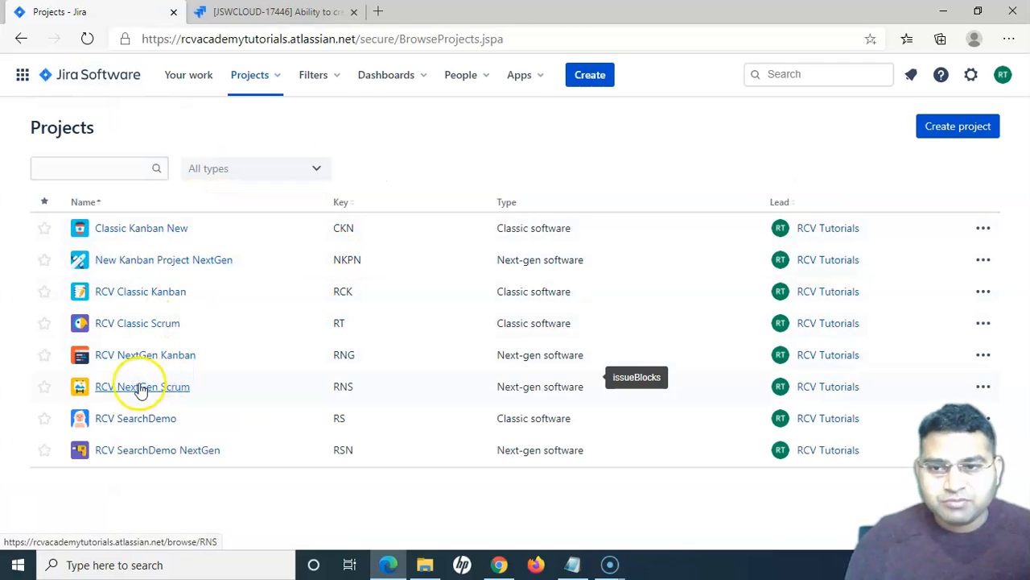
{"action": "left_click", "coordinate": [145, 293]}
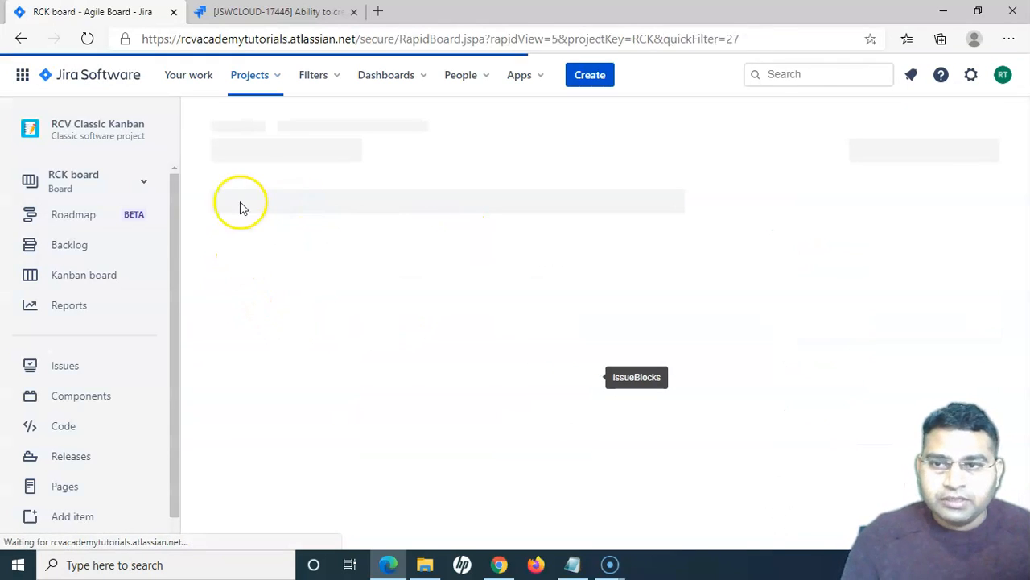
{"action": "left_click", "coordinate": [97, 282]}
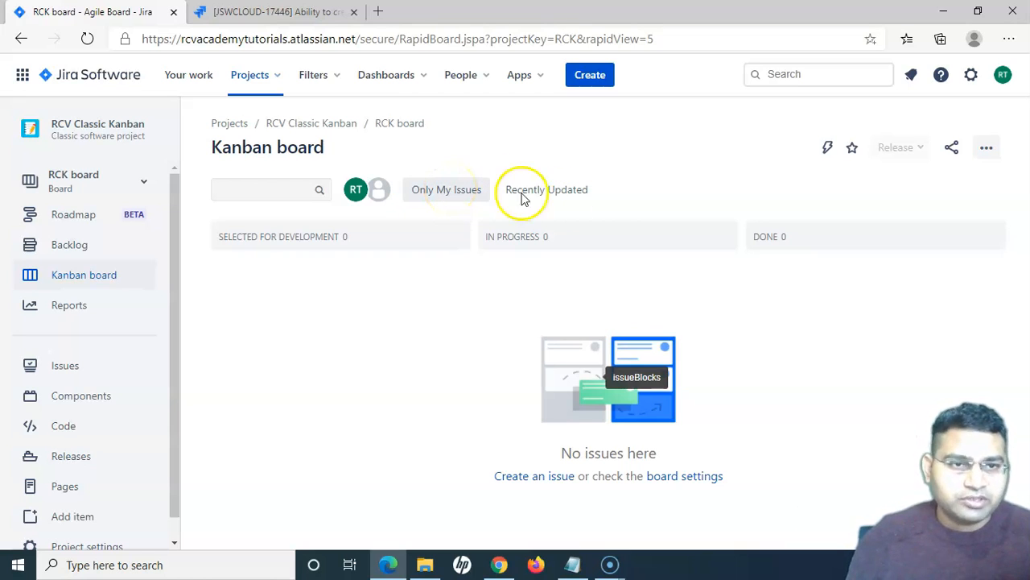
{"action": "left_click", "coordinate": [989, 158]}
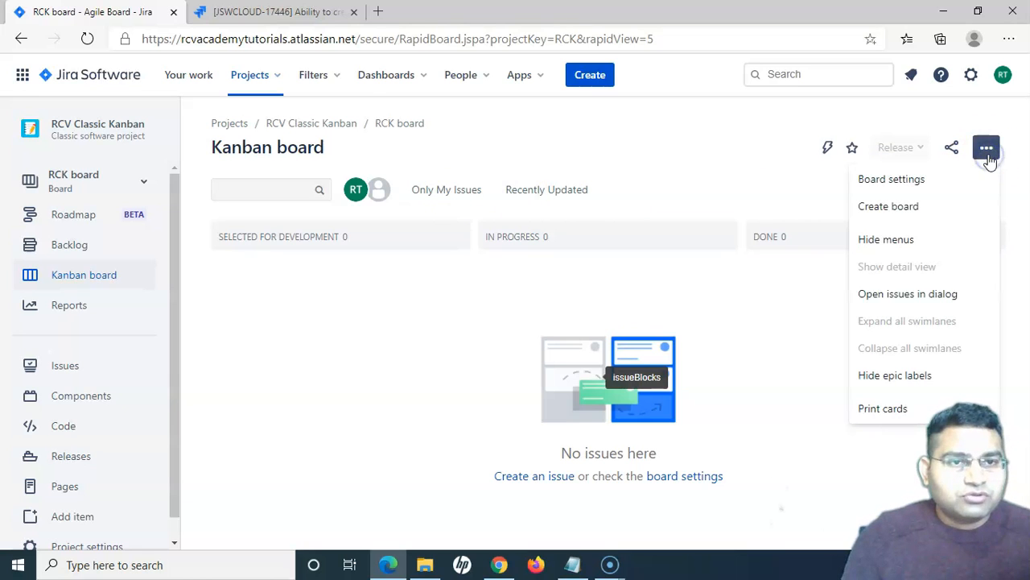
{"action": "left_click", "coordinate": [893, 183]}
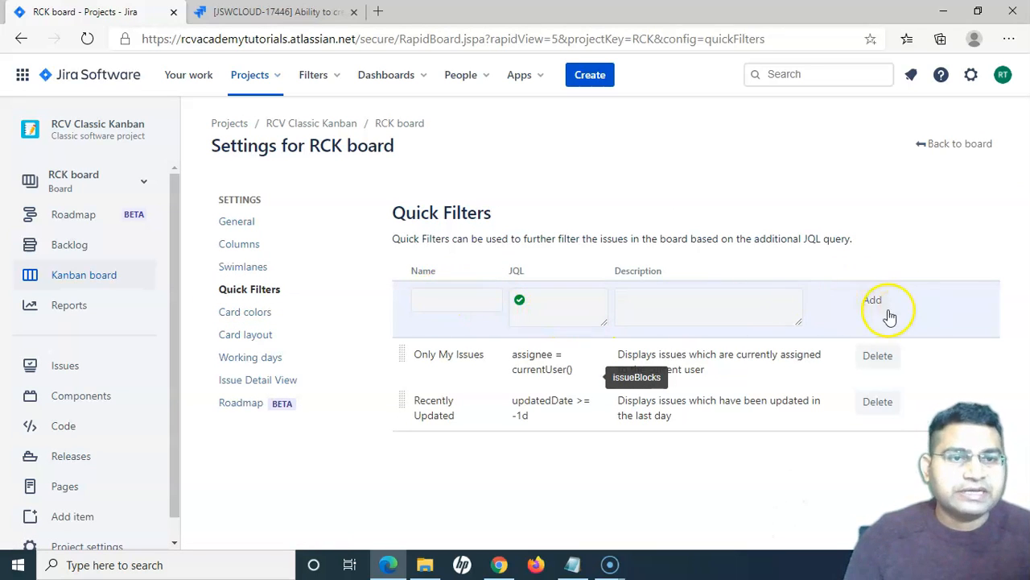
{"action": "key", "text": "alt+Tab"}
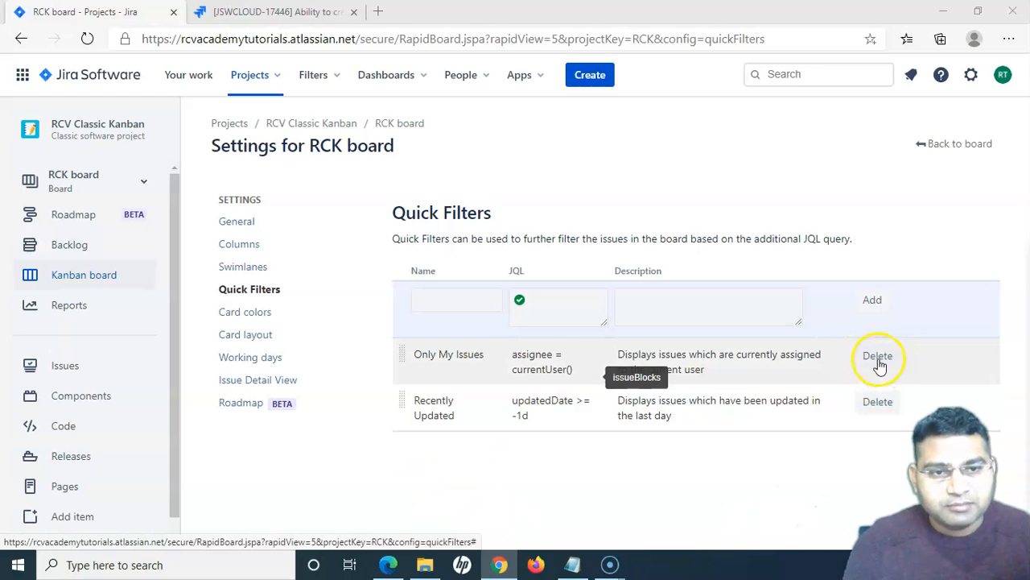
{"action": "left_click", "coordinate": [934, 143]}
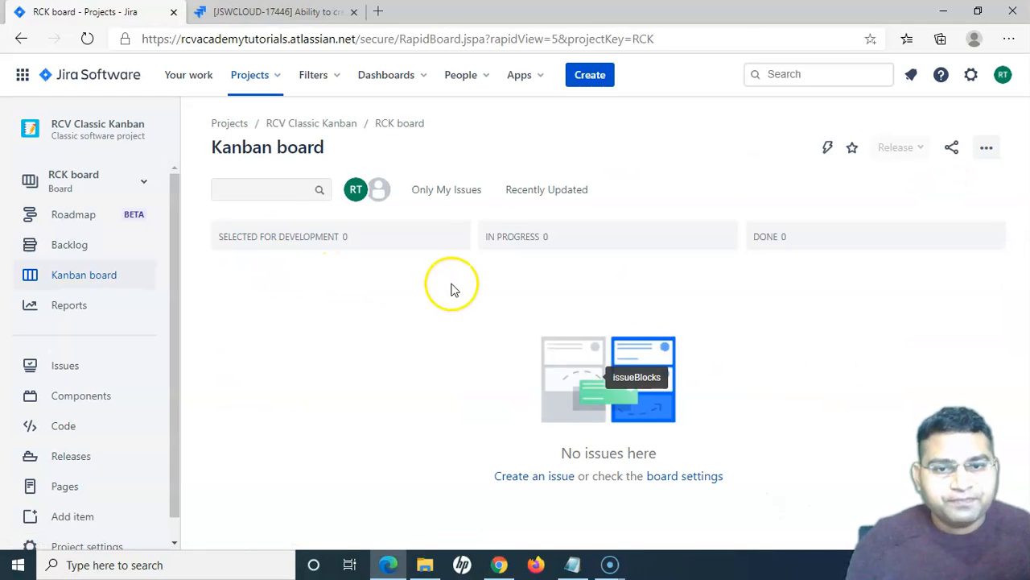
Reopen the RCV Classic Scrum board's quick filter settings, open the Updated in last 48h filter for editing and cancel the edit
{"action": "left_click", "coordinate": [101, 77]}
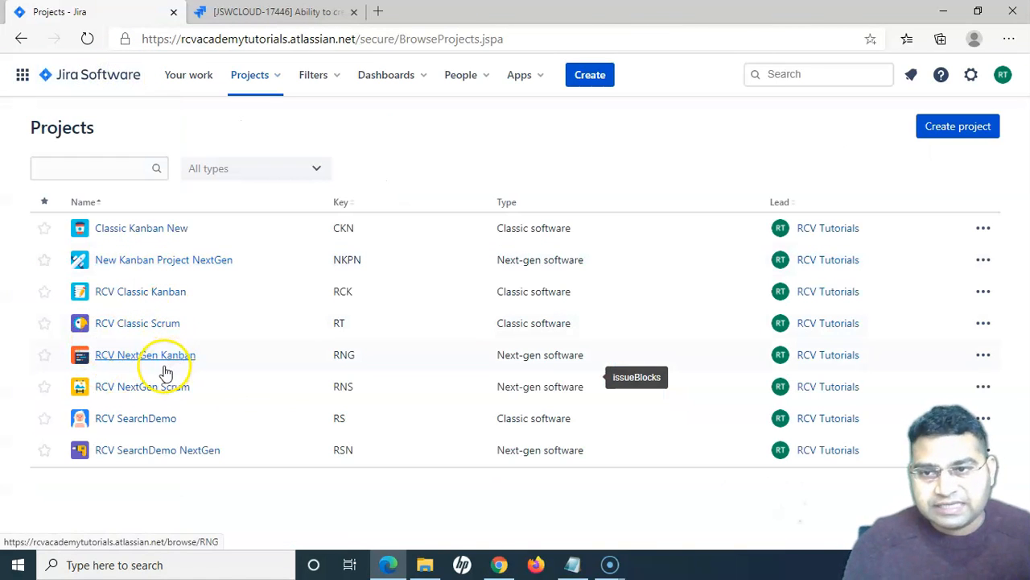
{"action": "left_click", "coordinate": [151, 323]}
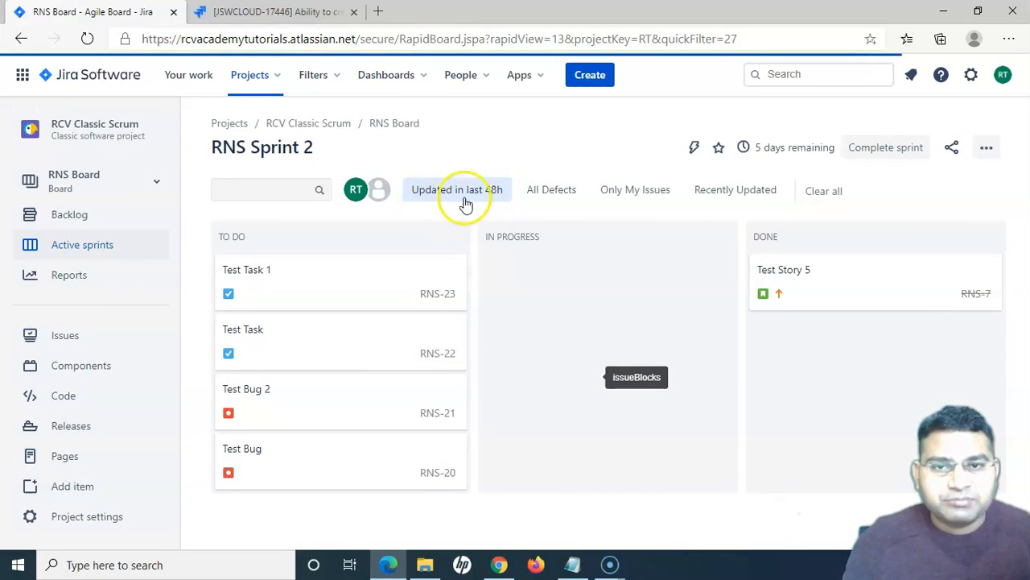
{"action": "left_click", "coordinate": [996, 160]}
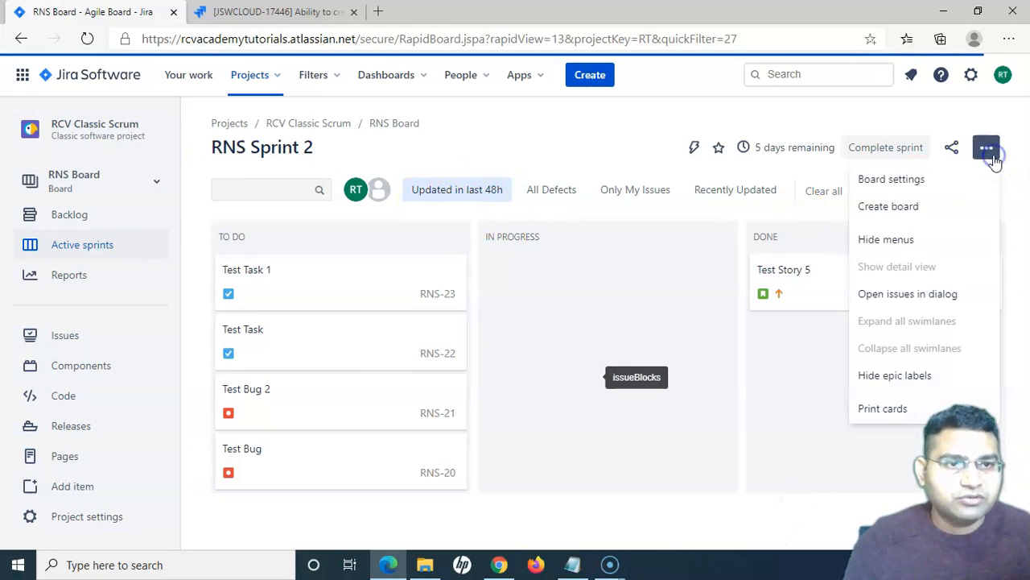
{"action": "left_click", "coordinate": [930, 179]}
{"action": "left_click", "coordinate": [271, 290]}
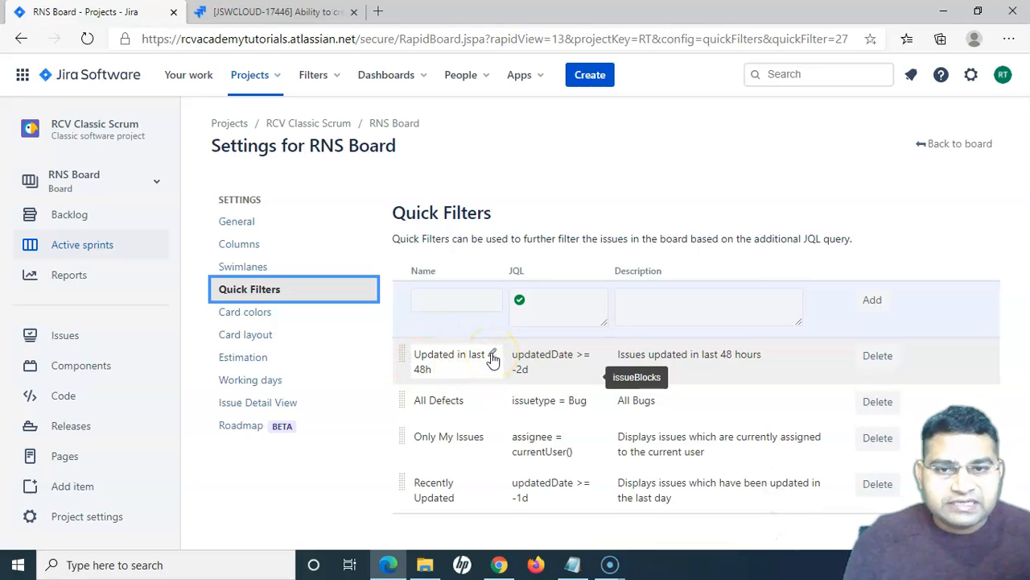
{"action": "left_click", "coordinate": [493, 358]}
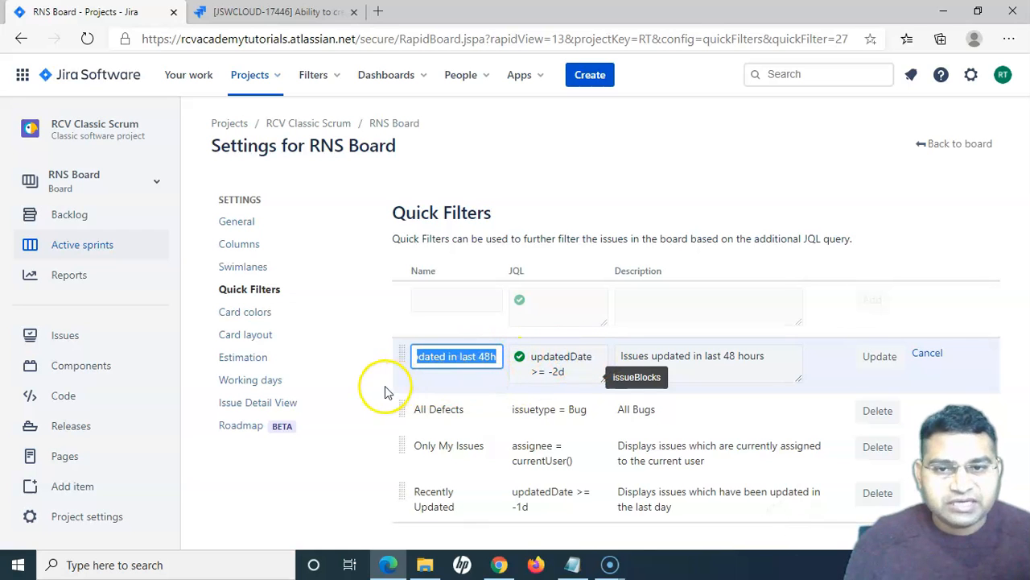
{"action": "left_click", "coordinate": [927, 352]}
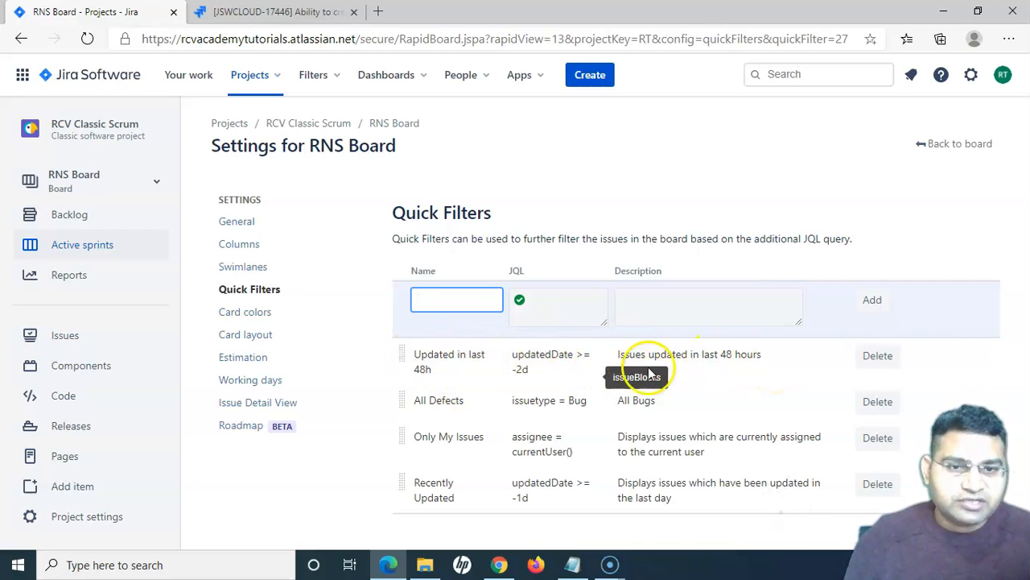
Delete the Updated in last 48h quick filter from the RNS Board and return to the board
{"action": "left_click", "coordinate": [884, 360]}
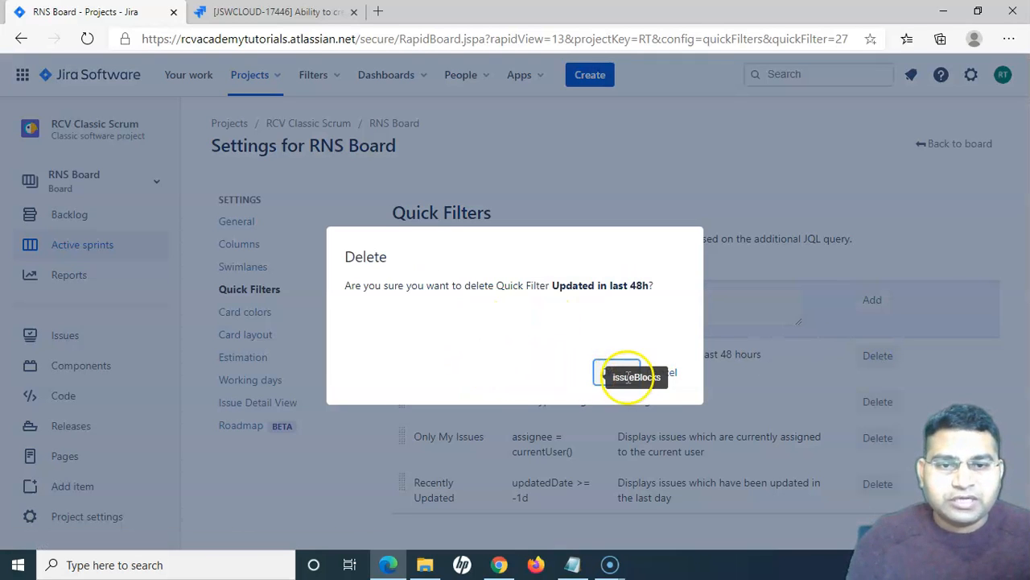
{"action": "left_click", "coordinate": [600, 374]}
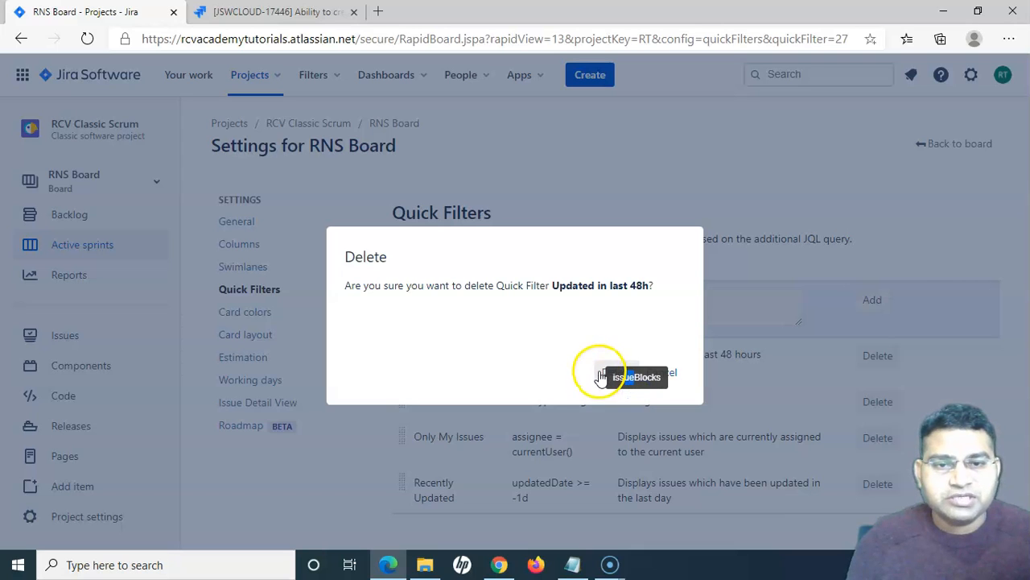
{"action": "left_click", "coordinate": [556, 41]}
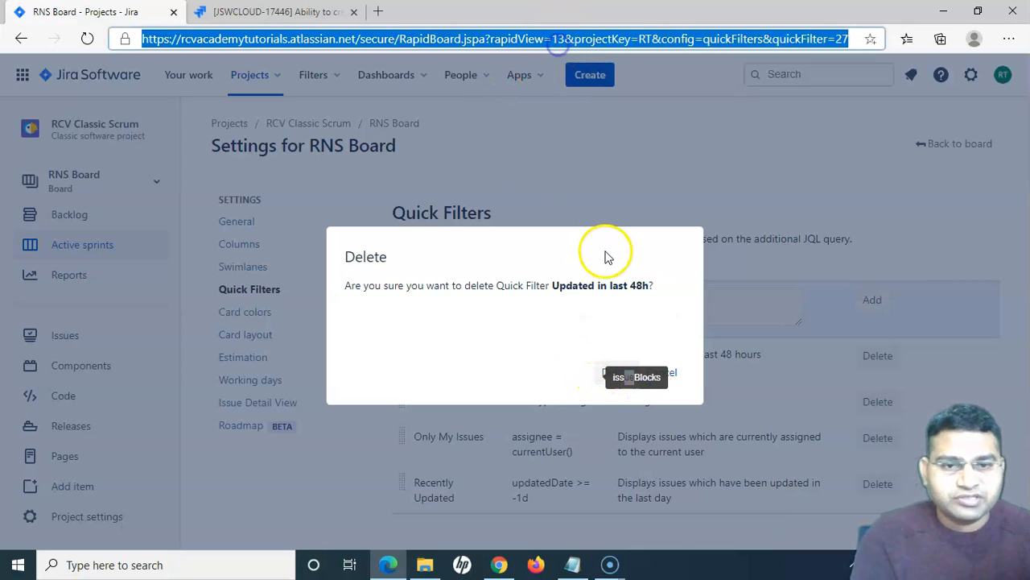
{"action": "key", "text": "Return"}
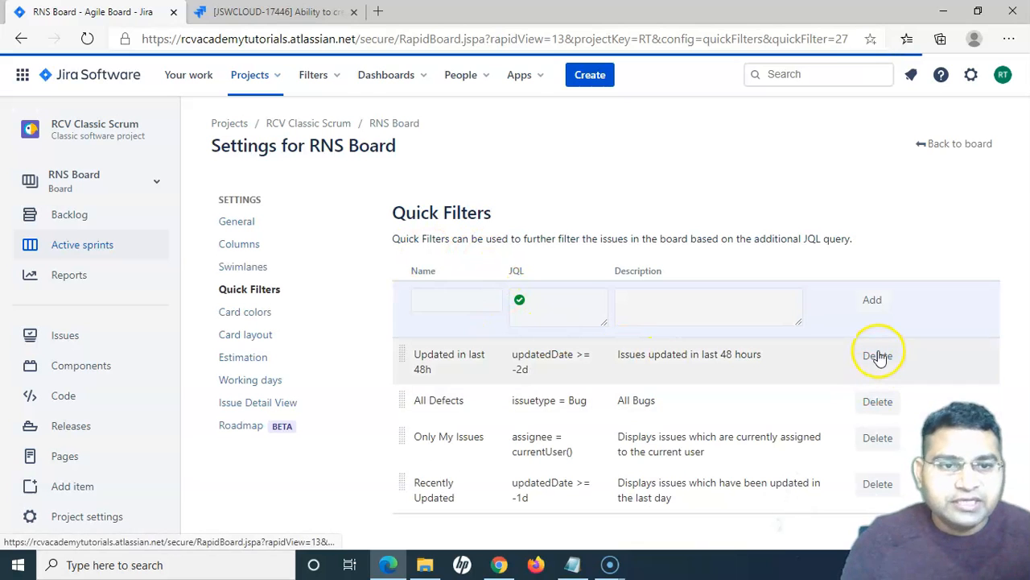
{"action": "left_click", "coordinate": [879, 359]}
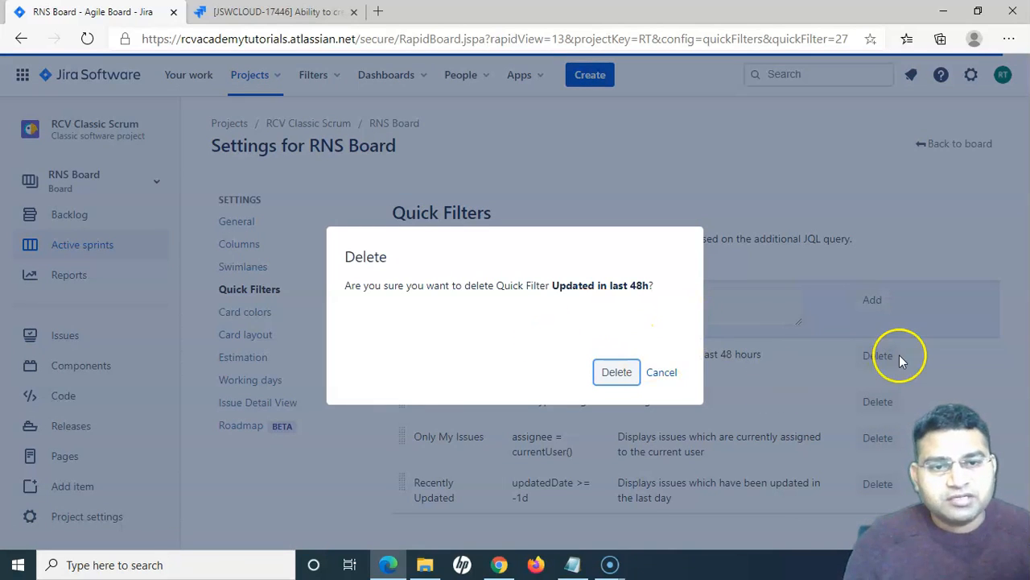
{"action": "left_click", "coordinate": [617, 375]}
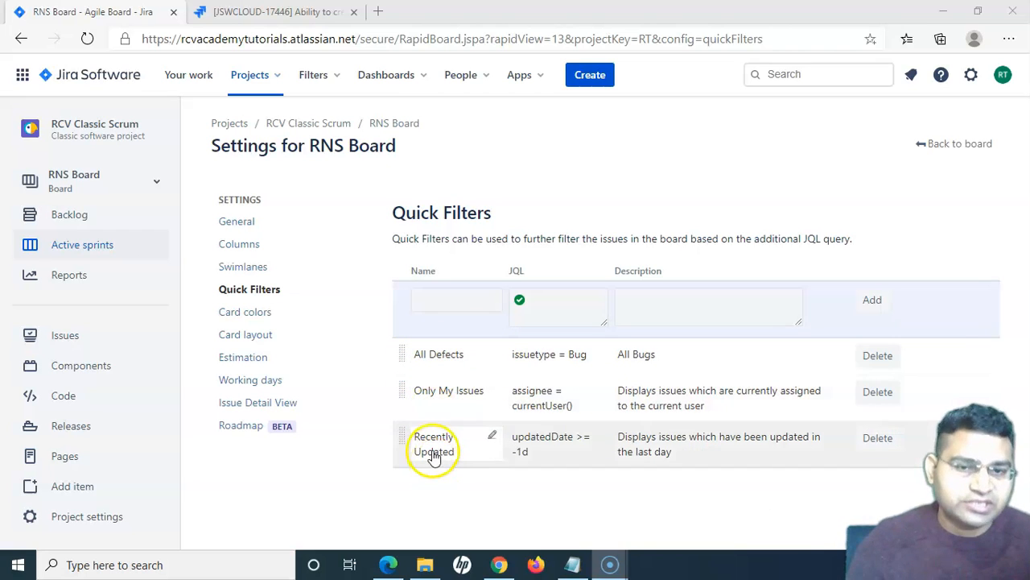
{"action": "left_click", "coordinate": [952, 146]}
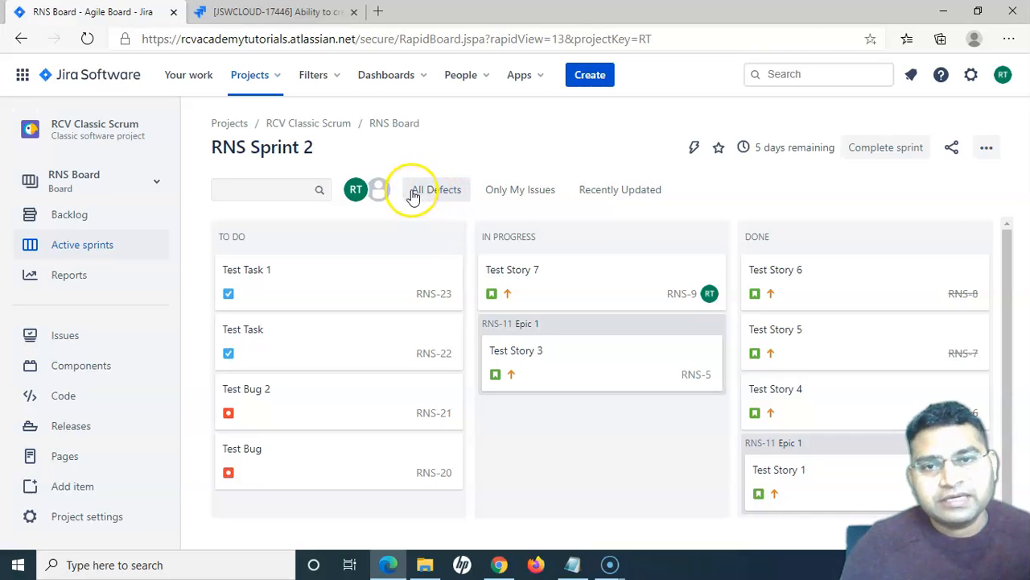
Reorder the RNS Board's quick filters so Recently Updated comes before All Defects, and go back to the board
{"action": "left_click", "coordinate": [987, 150]}
{"action": "left_click", "coordinate": [918, 182]}
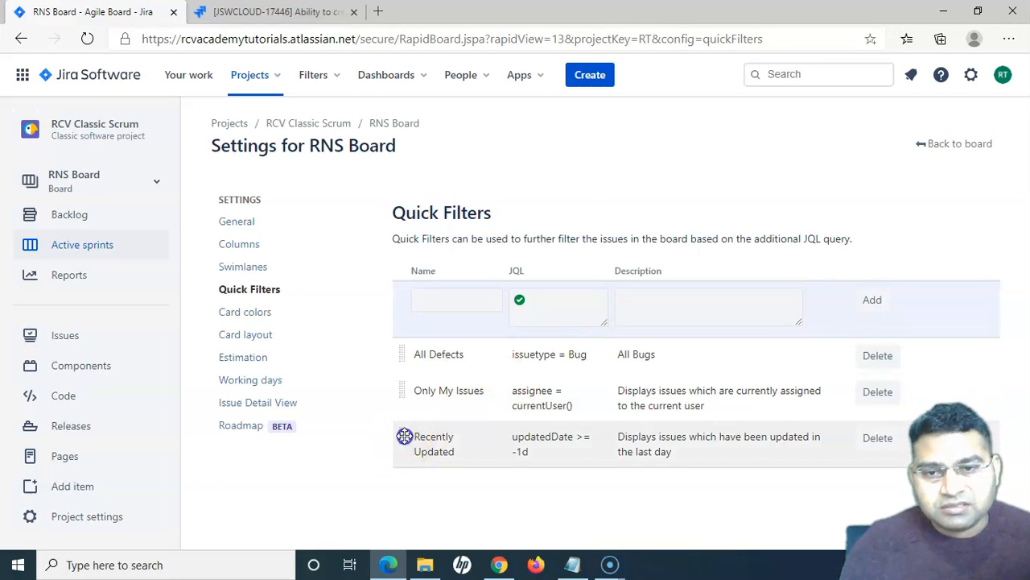
{"action": "left_click_drag", "start_coordinate": [404, 435], "coordinate": [406, 358]}
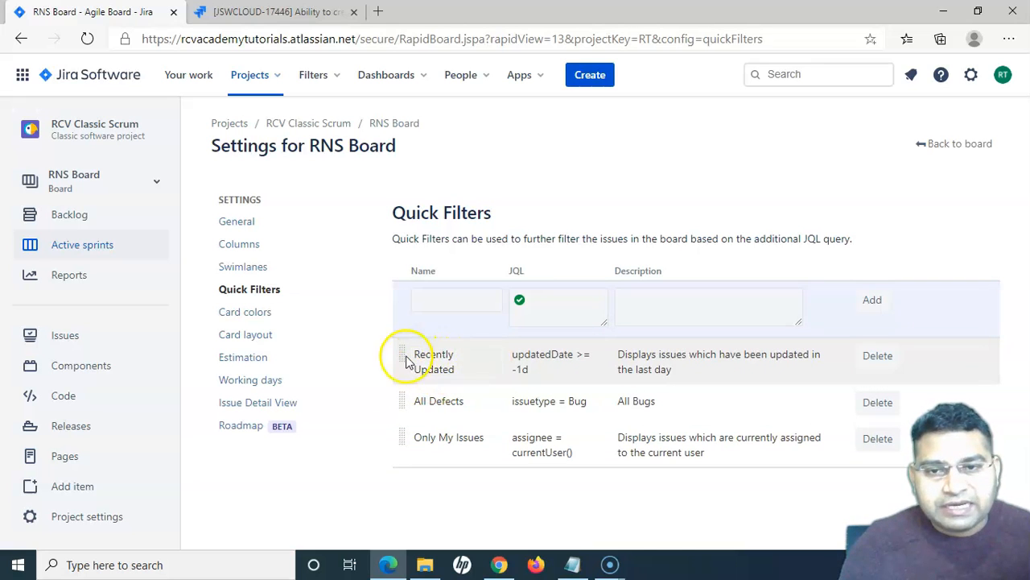
{"action": "left_click", "coordinate": [923, 157]}
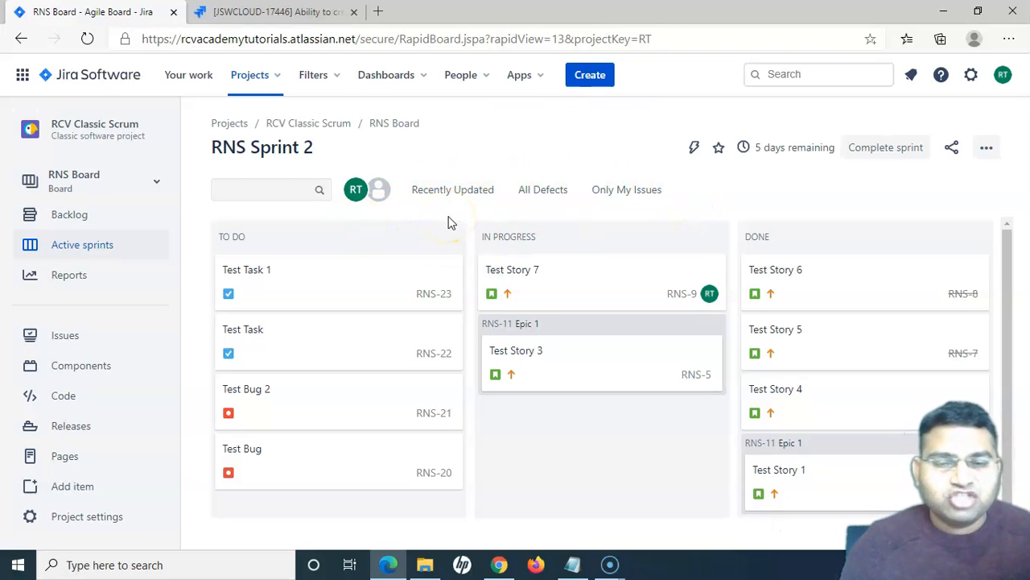
{"action": "left_click", "coordinate": [471, 201]}
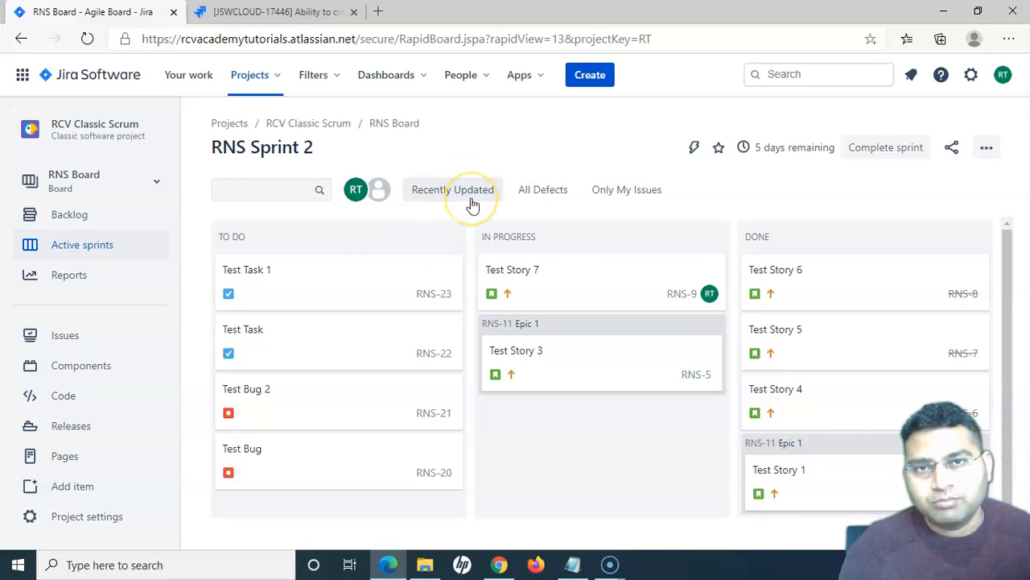
Open the board of the RCV NextGen Scrum project from the project list
{"action": "left_click", "coordinate": [102, 85]}
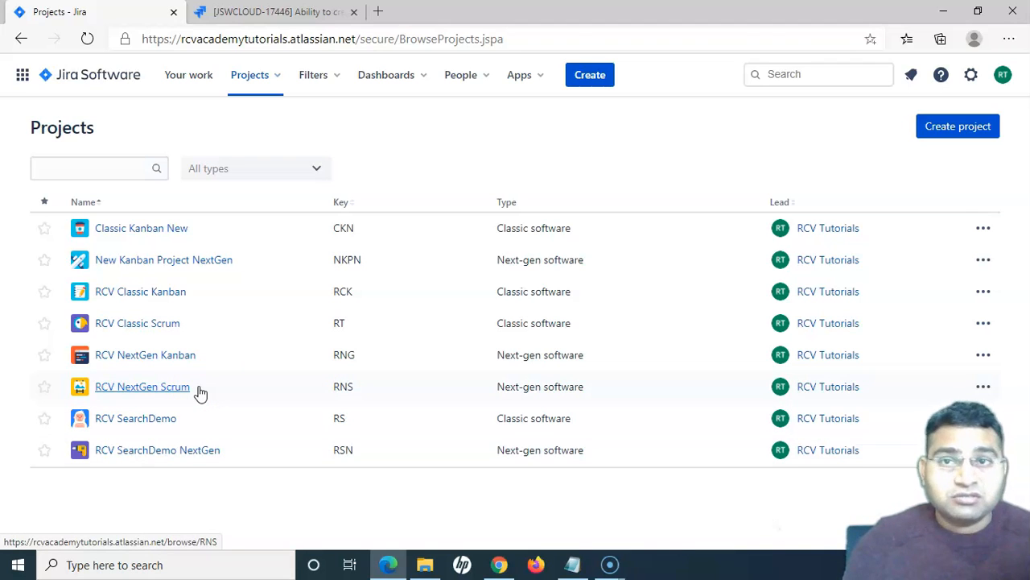
{"action": "left_click", "coordinate": [164, 366]}
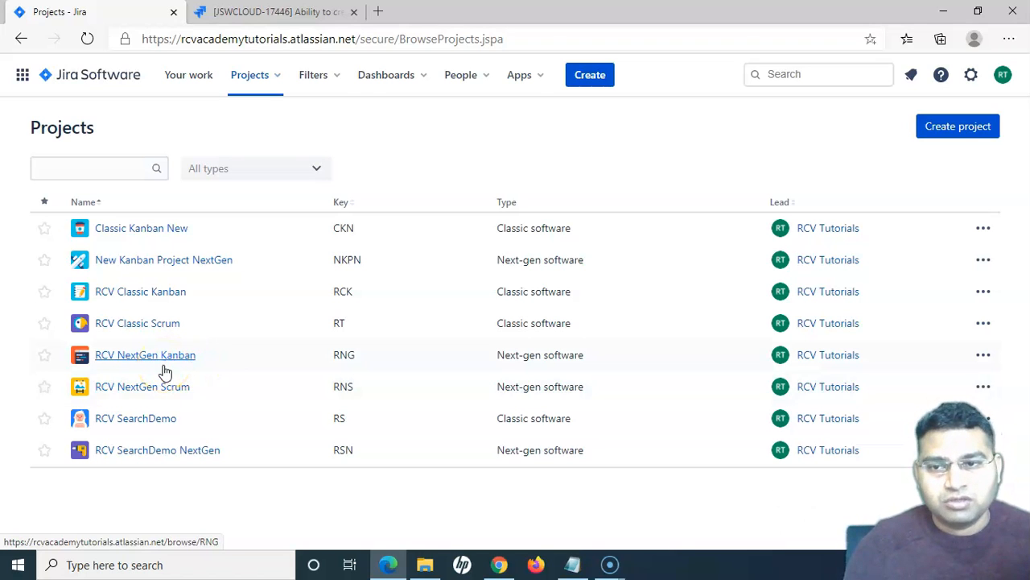
{"action": "left_click", "coordinate": [149, 387]}
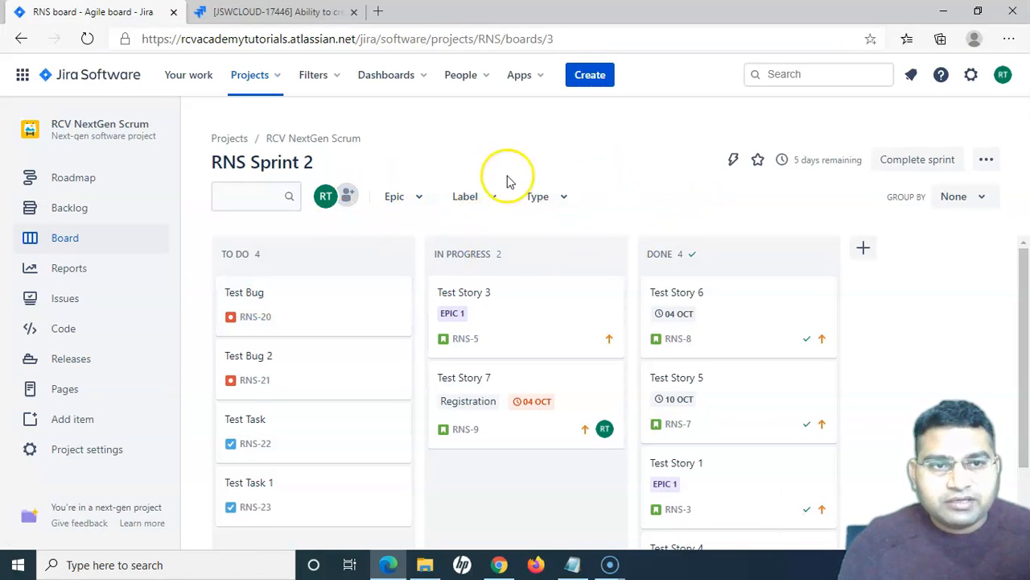
Examine the Label and Type filter options and the additional sprint actions on the RCV NextGen Scrum board
{"action": "left_click", "coordinate": [492, 202]}
{"action": "left_click", "coordinate": [492, 201]}
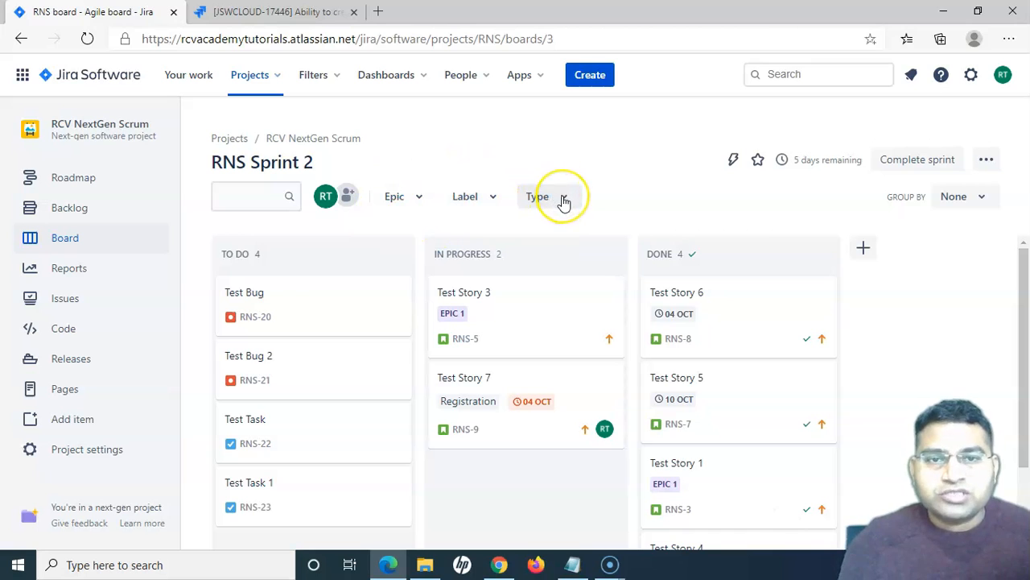
{"action": "left_click", "coordinate": [564, 200]}
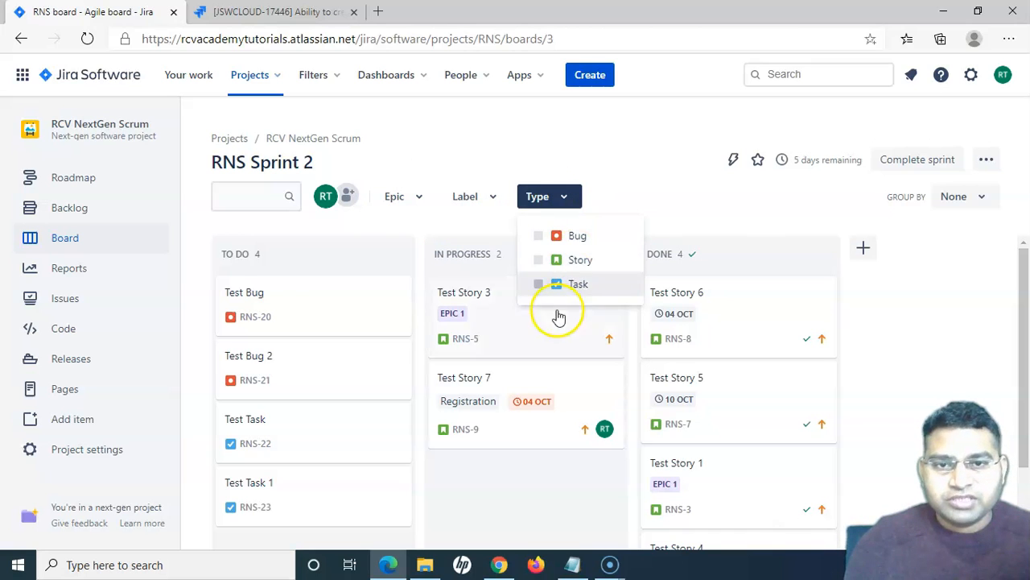
{"action": "left_click", "coordinate": [493, 196]}
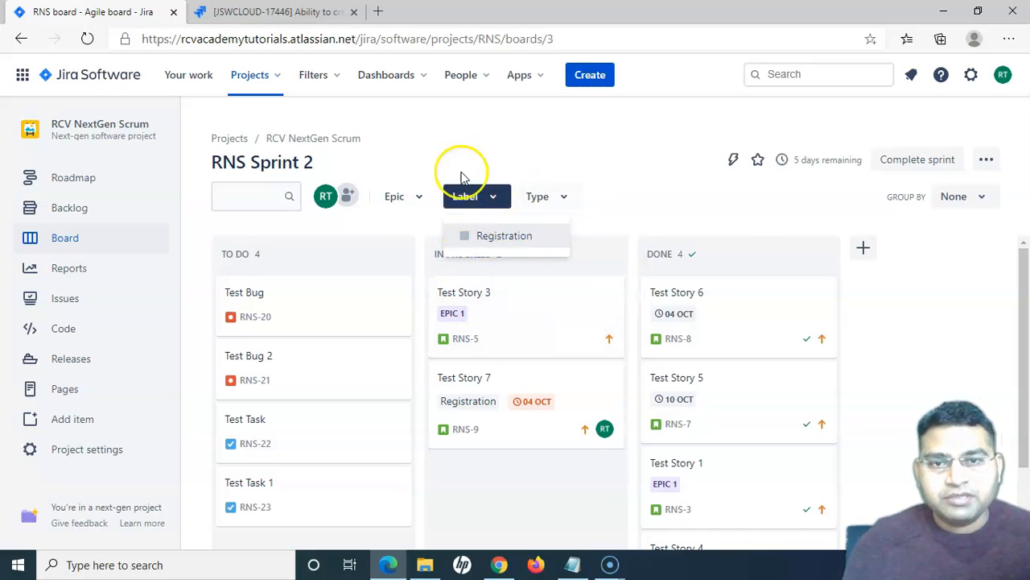
{"action": "left_click", "coordinate": [568, 161]}
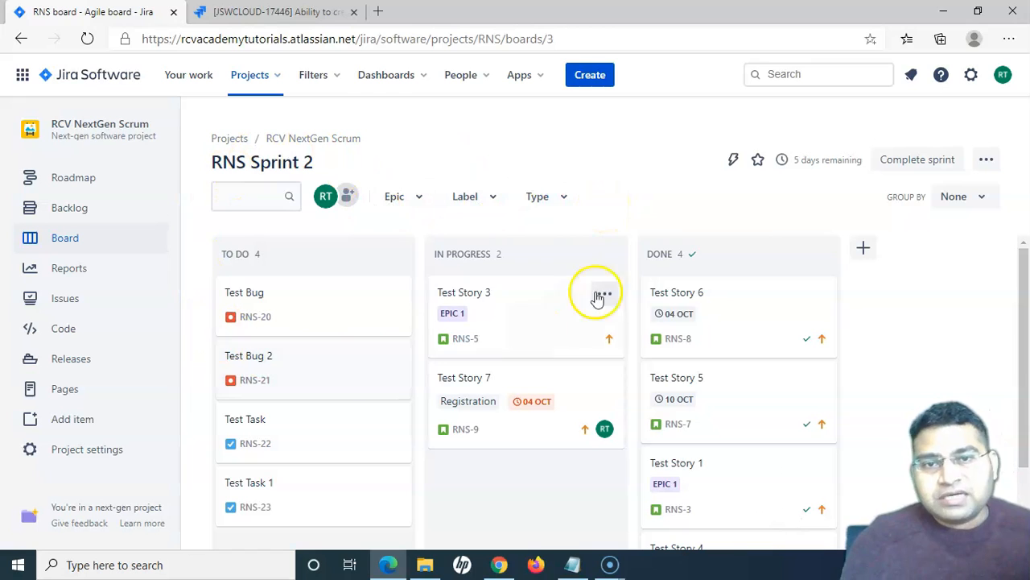
{"action": "left_click", "coordinate": [989, 162]}
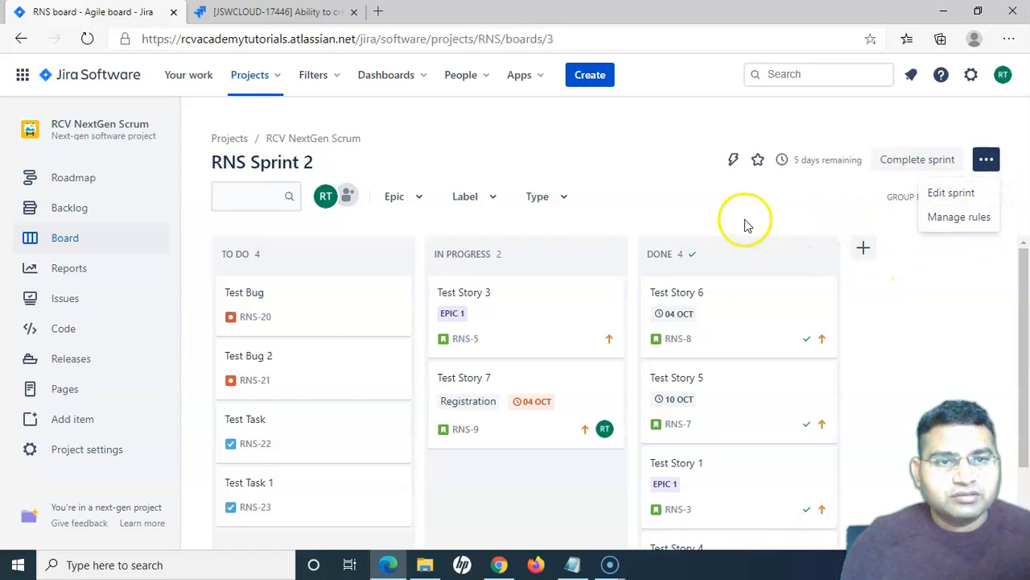
{"action": "left_click", "coordinate": [620, 137]}
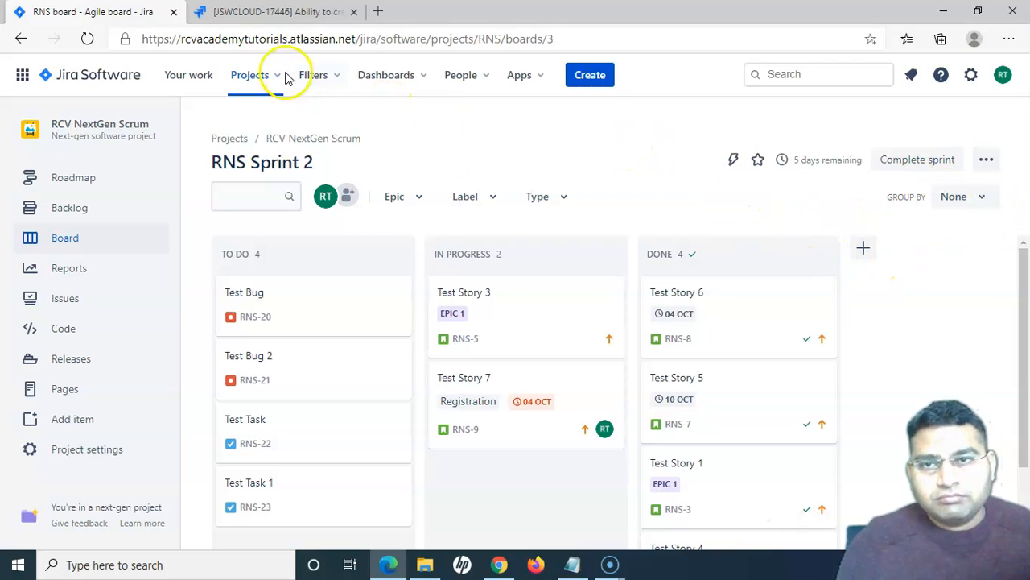
Review the details and description of issue JSWCLOUD-17446 about creating quick filters in next-gen projects, highlighting its title
{"action": "left_click", "coordinate": [272, 12]}
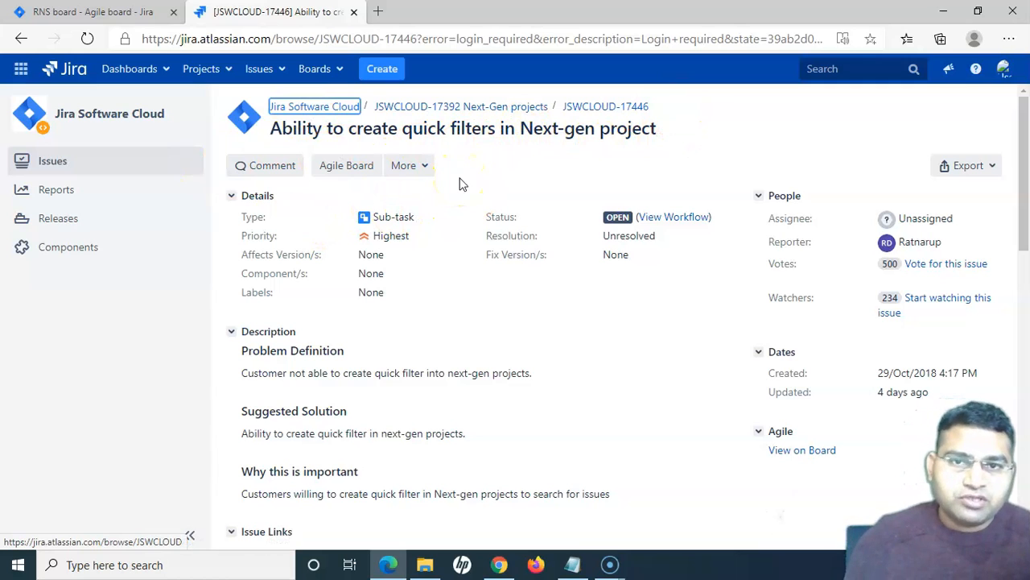
{"action": "left_click_drag", "start_coordinate": [271, 135], "coordinate": [652, 128]}
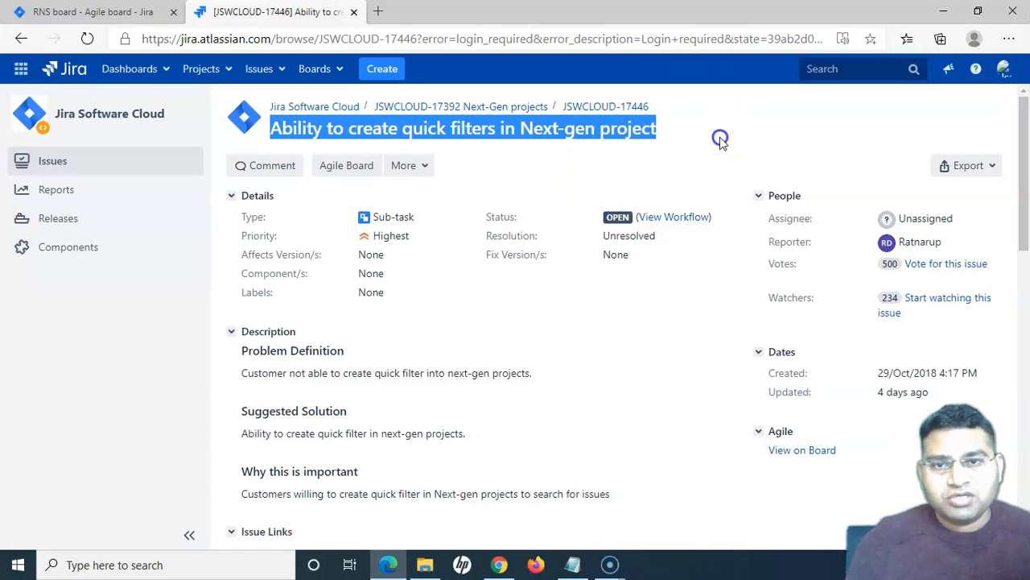
{"action": "scroll", "coordinate": [427, 372], "scroll_direction": "down", "scroll_amount": 1}
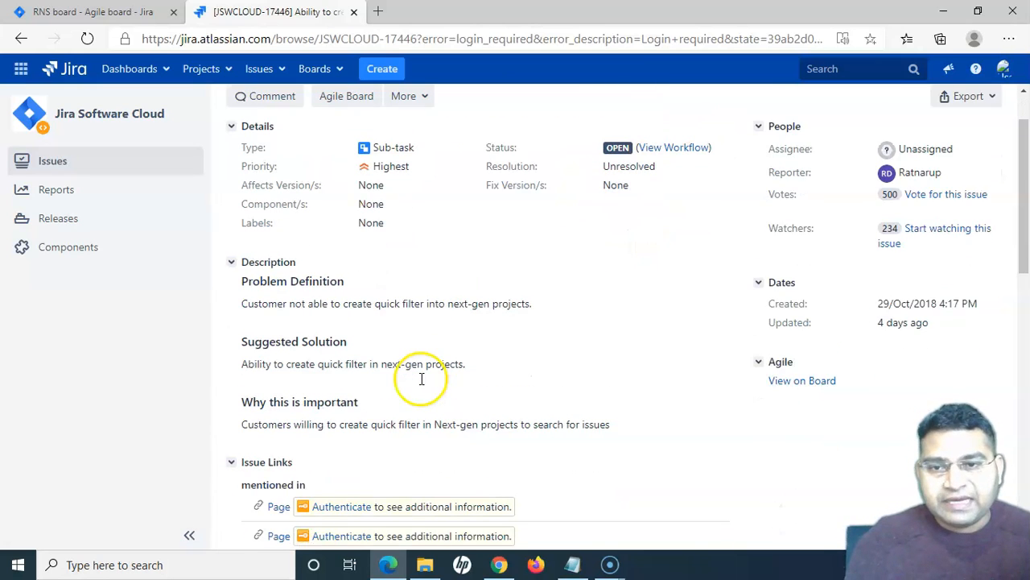
{"action": "scroll", "coordinate": [421, 378], "scroll_direction": "down", "scroll_amount": 3}
{"action": "scroll", "coordinate": [379, 276], "scroll_direction": "up", "scroll_amount": 4}
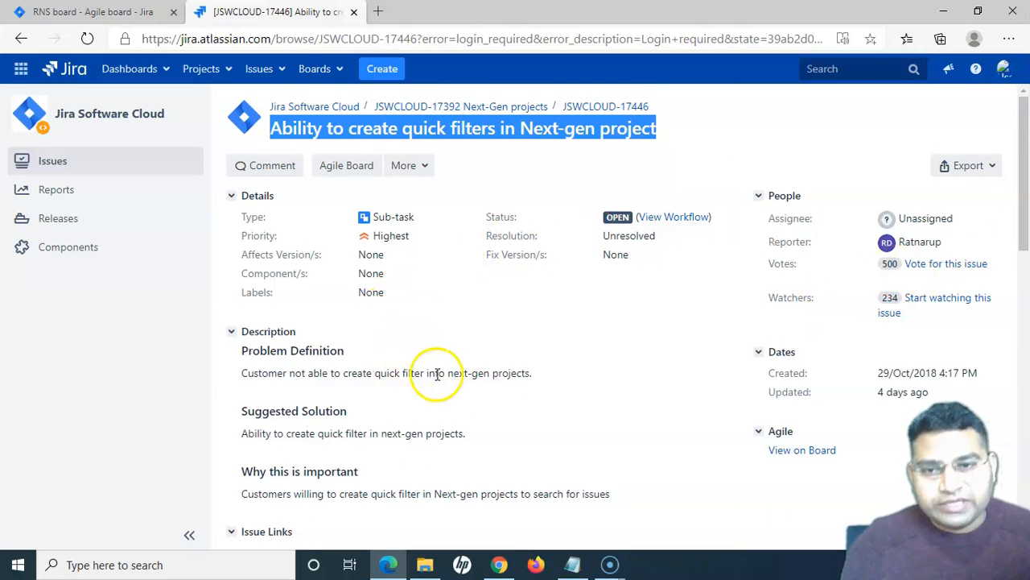
{"action": "scroll", "coordinate": [437, 375], "scroll_direction": "down", "scroll_amount": 2}
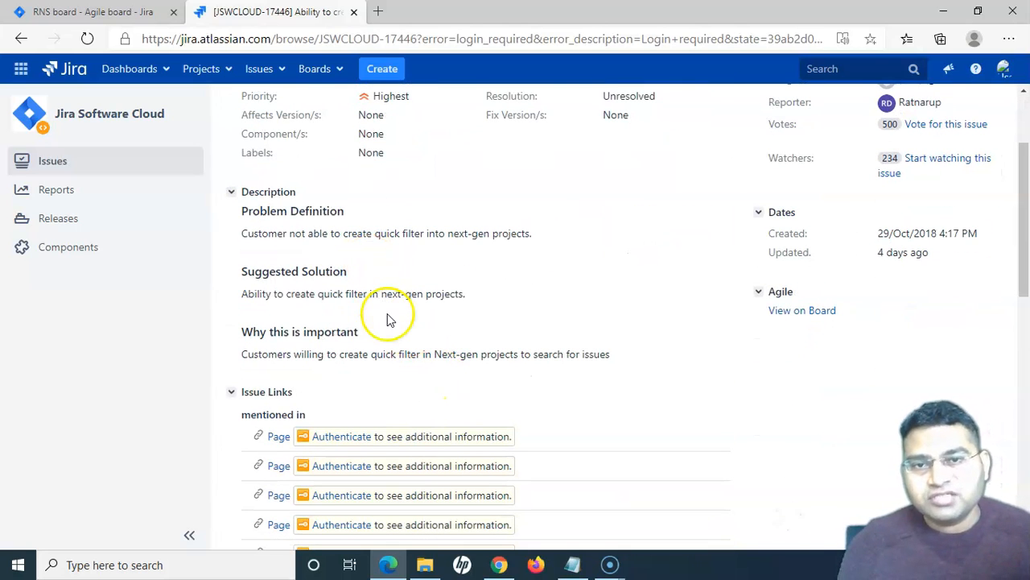
{"action": "scroll", "coordinate": [424, 316], "scroll_direction": "up", "scroll_amount": 1}
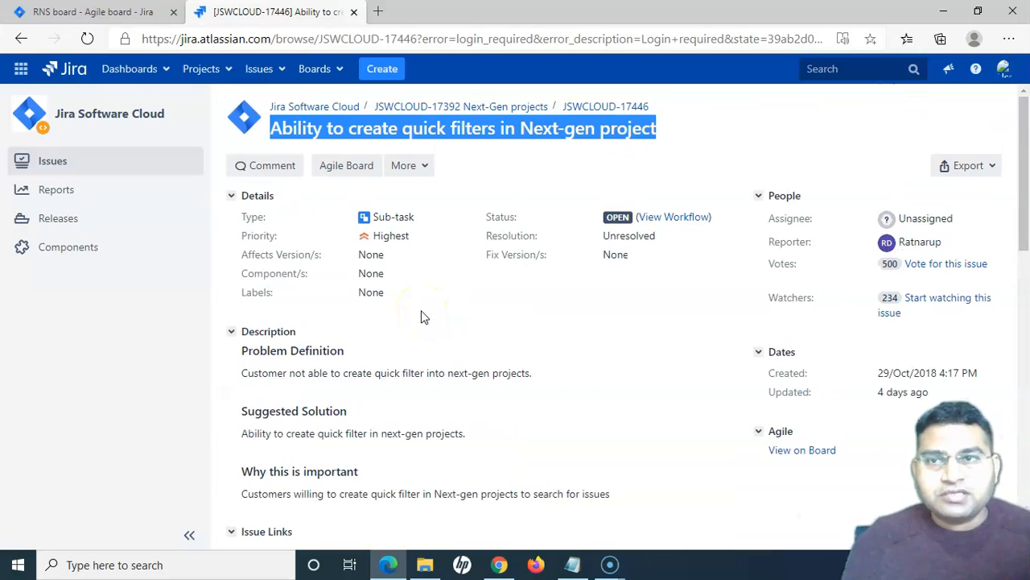
Return to the RCV NextGen Scrum board and go from there to the list of all projects
{"action": "left_click", "coordinate": [95, 12]}
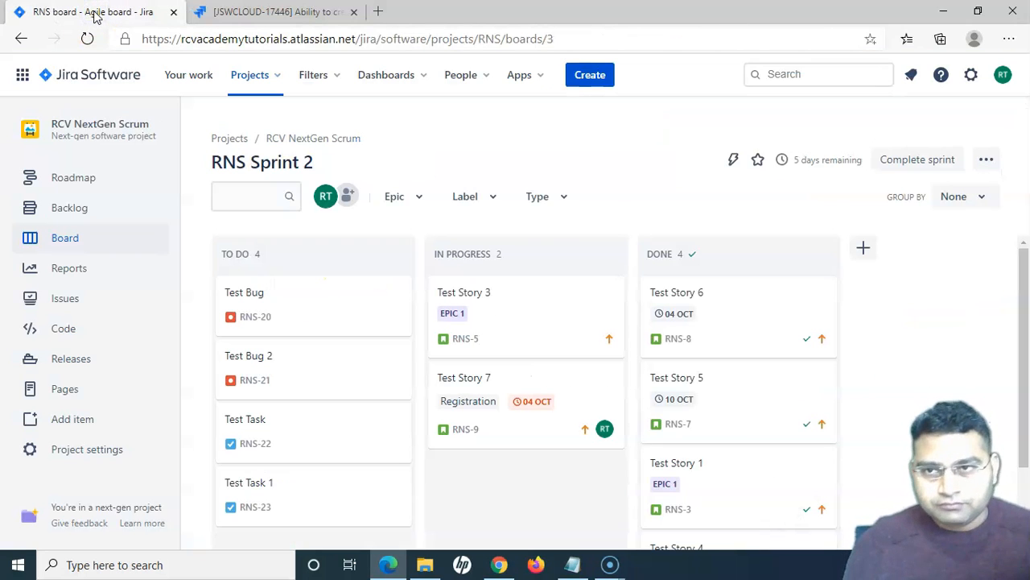
{"action": "left_click", "coordinate": [100, 79]}
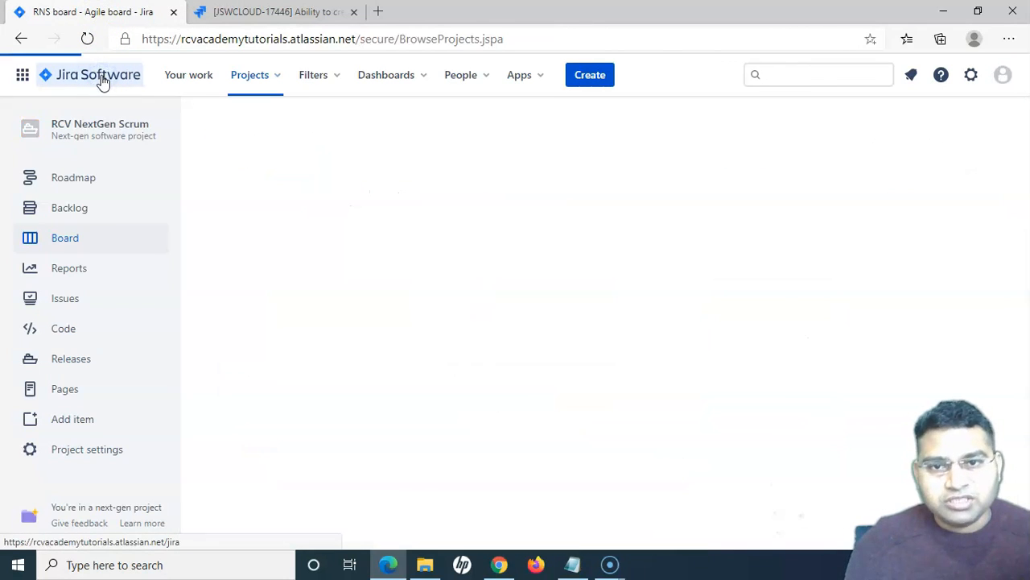